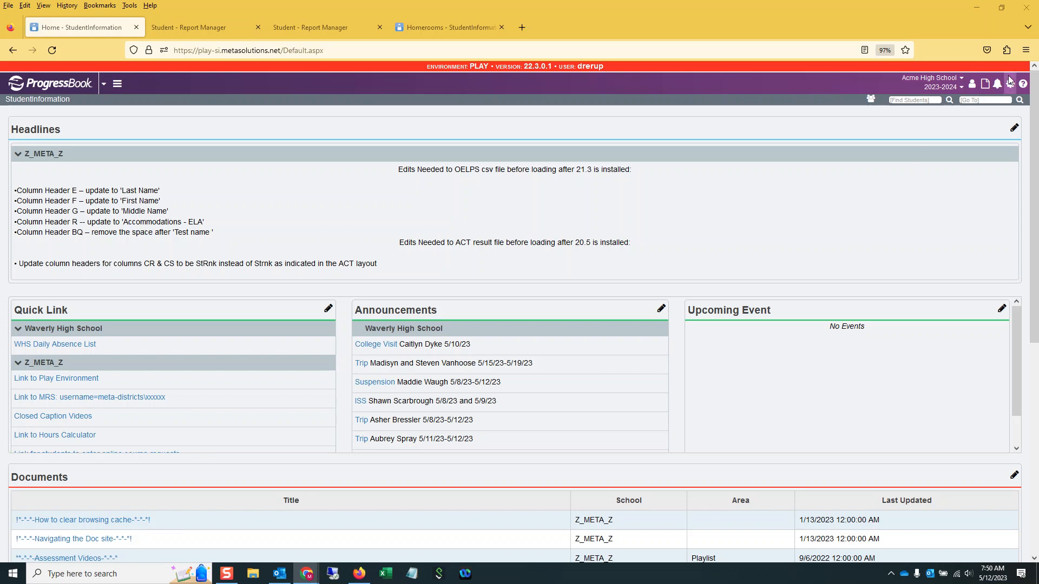
List all students, select the first one in the results, and open that student's full schedule.
left_click(985, 100)
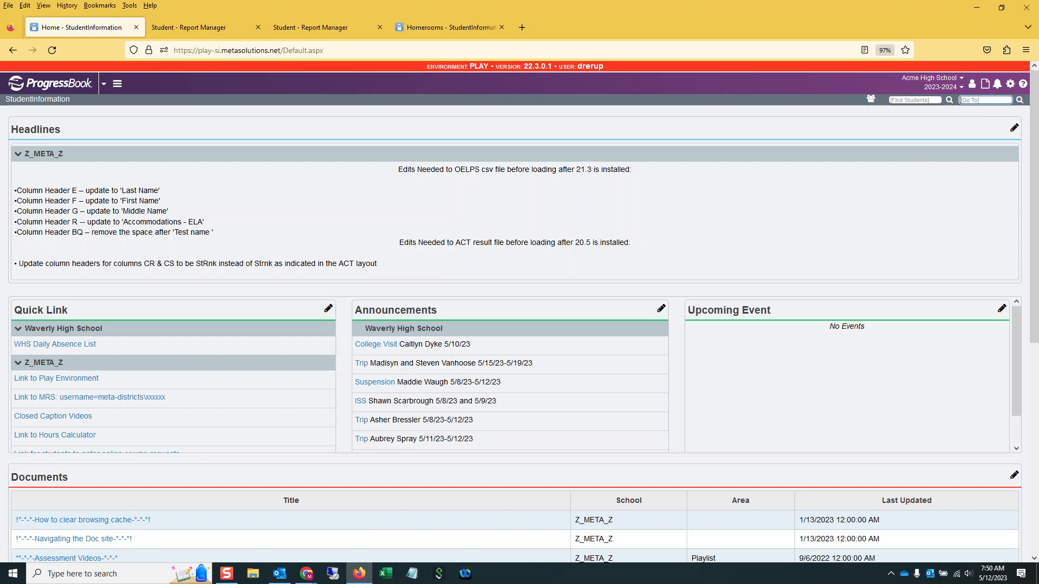
left_click(910, 100)
key("Return")
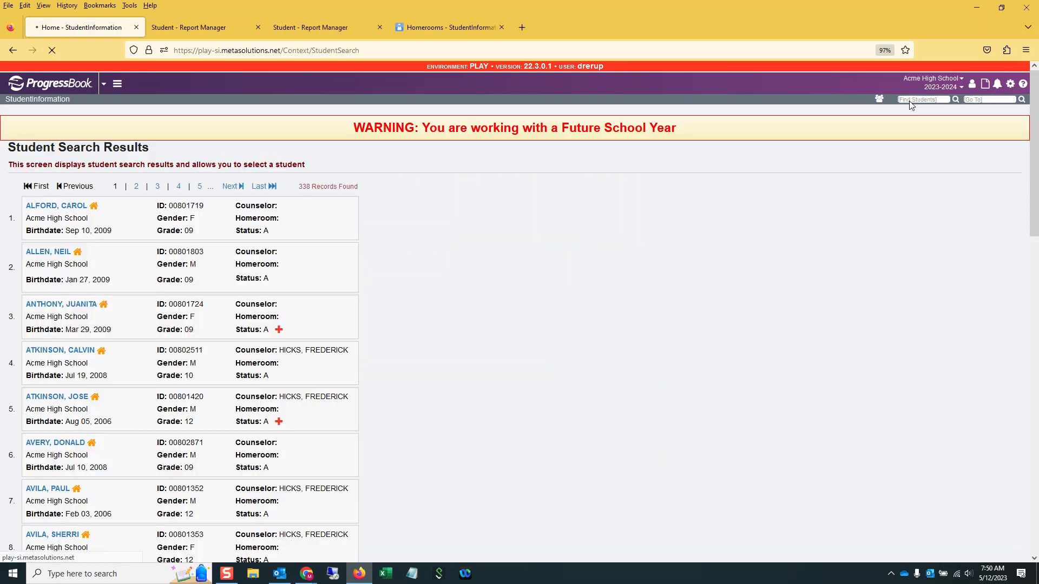
left_click(84, 208)
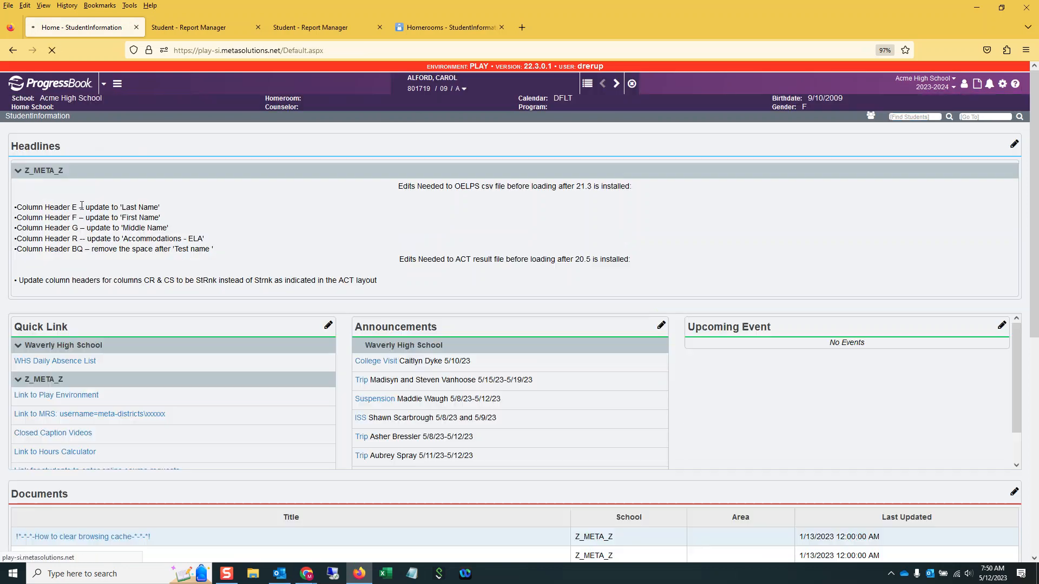
left_click(464, 89)
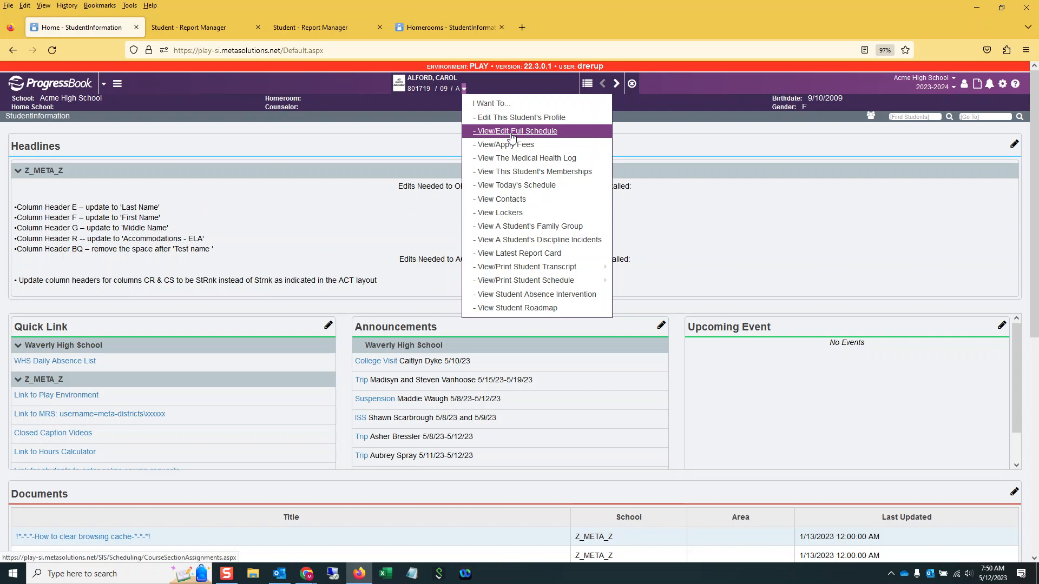
left_click(514, 132)
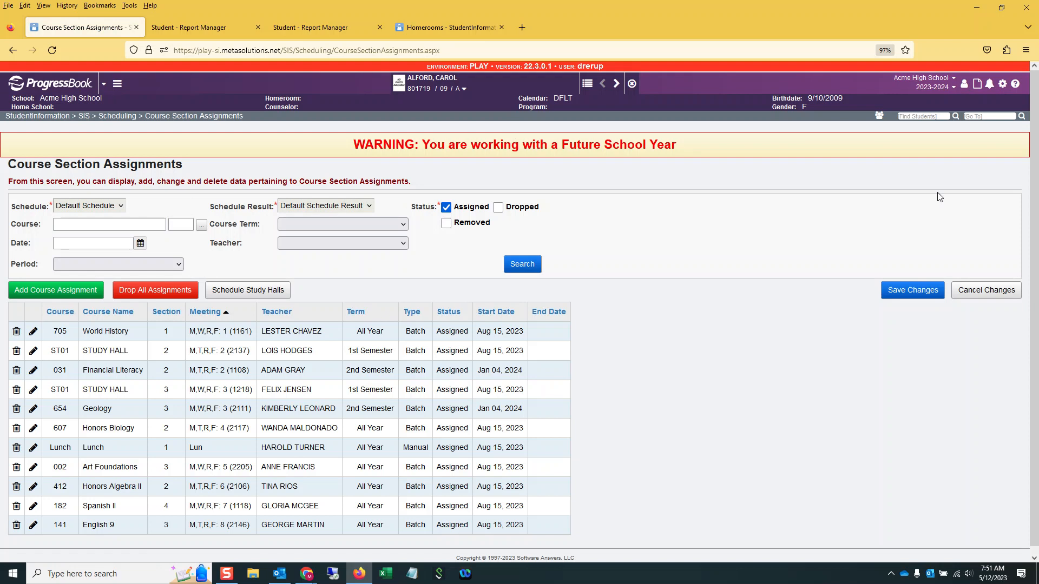
Open the StudentInformation Options page to check the final schedule result setting.
left_click(990, 117)
type("n opt")
key("Return")
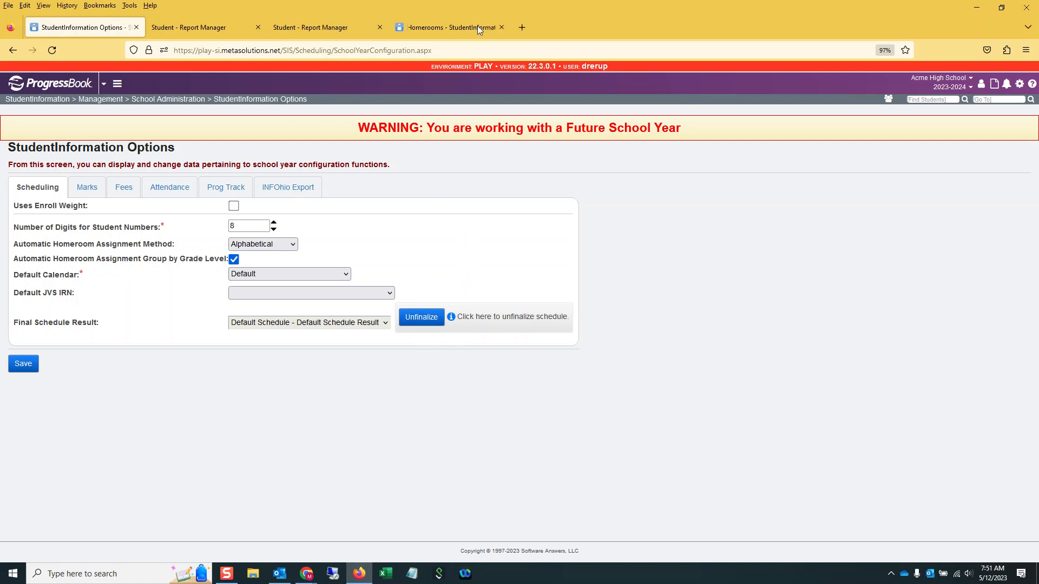
Return to the selected student's full schedule and highlight the meeting room of the World History course.
left_click(36, 100)
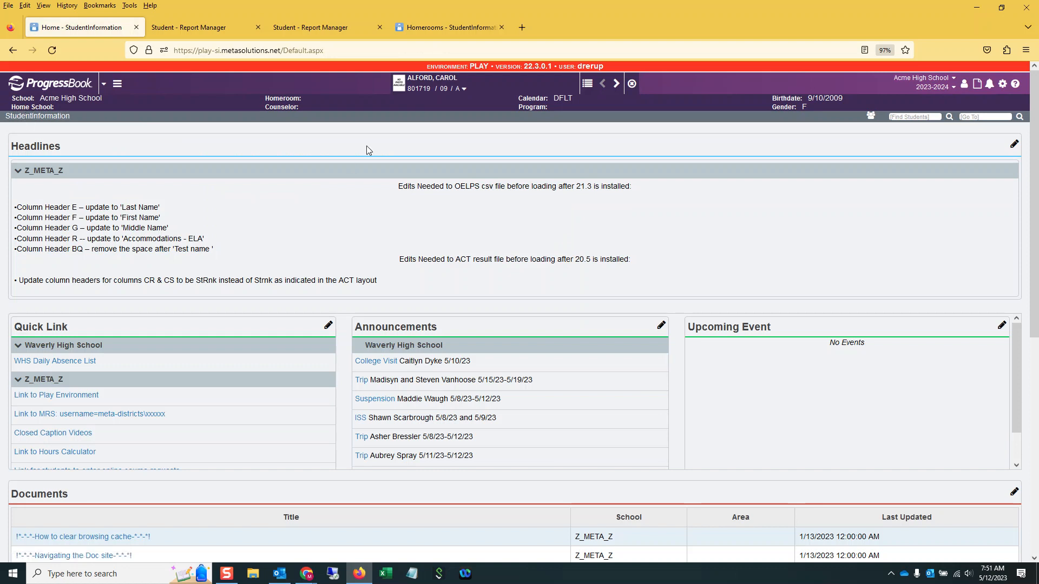
left_click(464, 88)
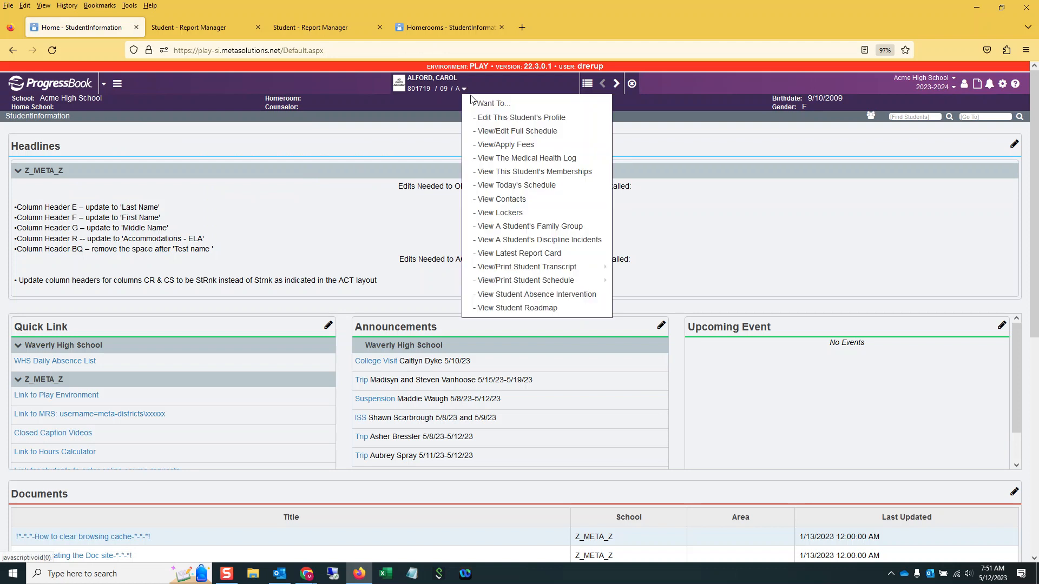
left_click(490, 130)
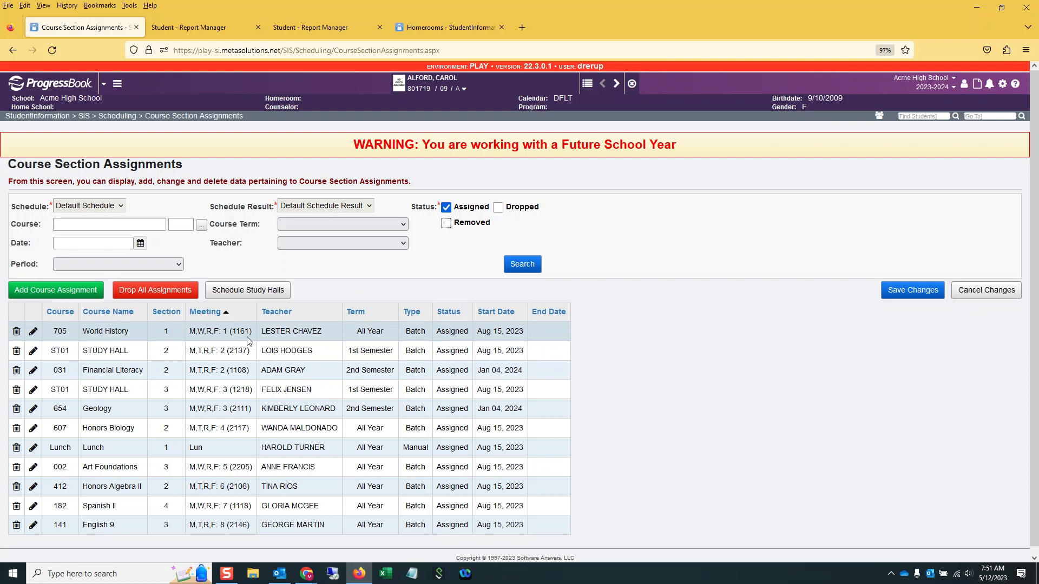
left_click_drag(252, 332, 227, 335)
In the Homerooms browser tab, return to the home page and open Homeroom Maintenance.
left_click(428, 28)
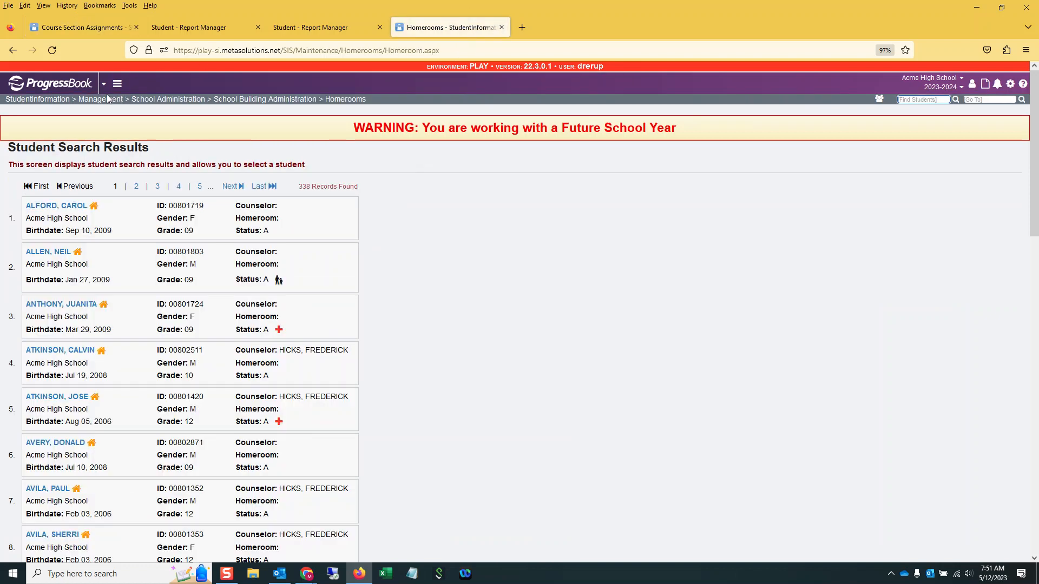
left_click(23, 99)
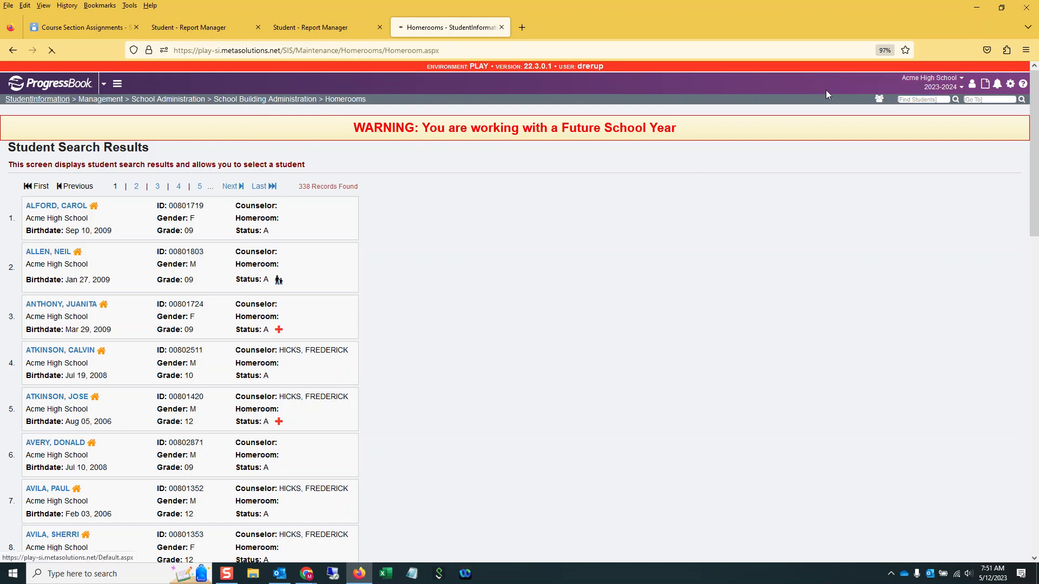
left_click(962, 117)
type("homer")
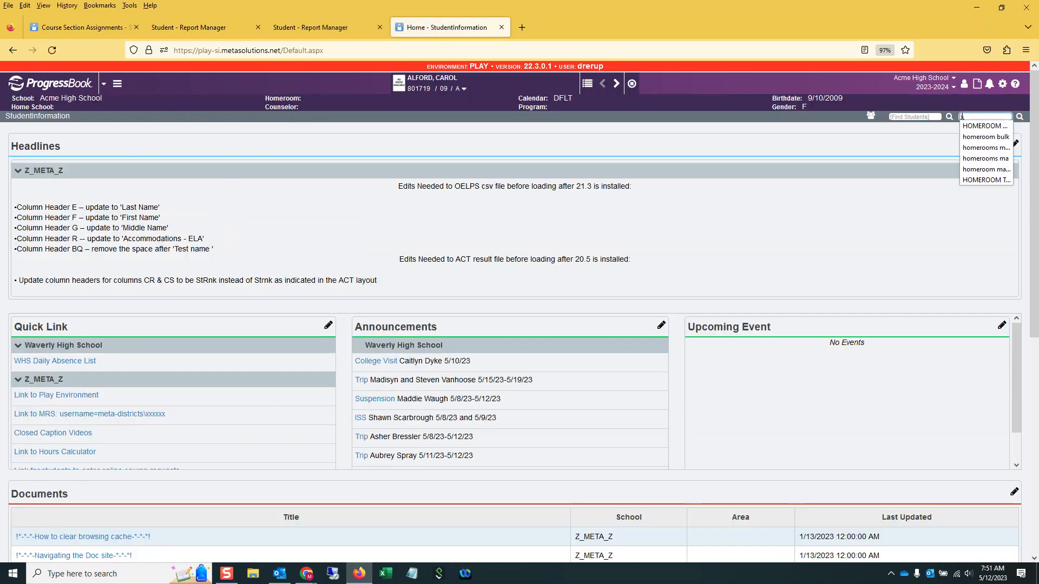
type("ooms m")
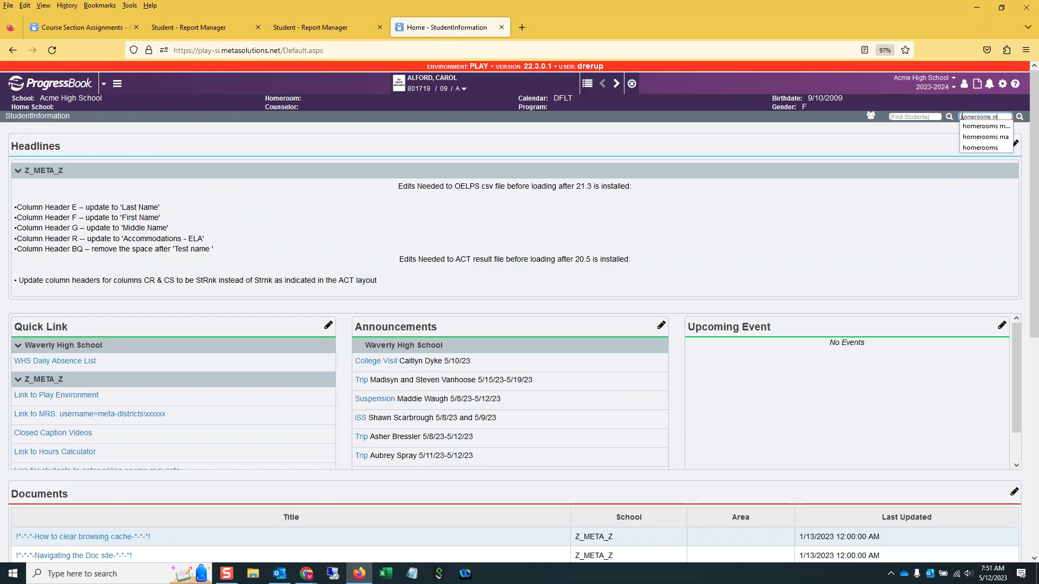
key("Return")
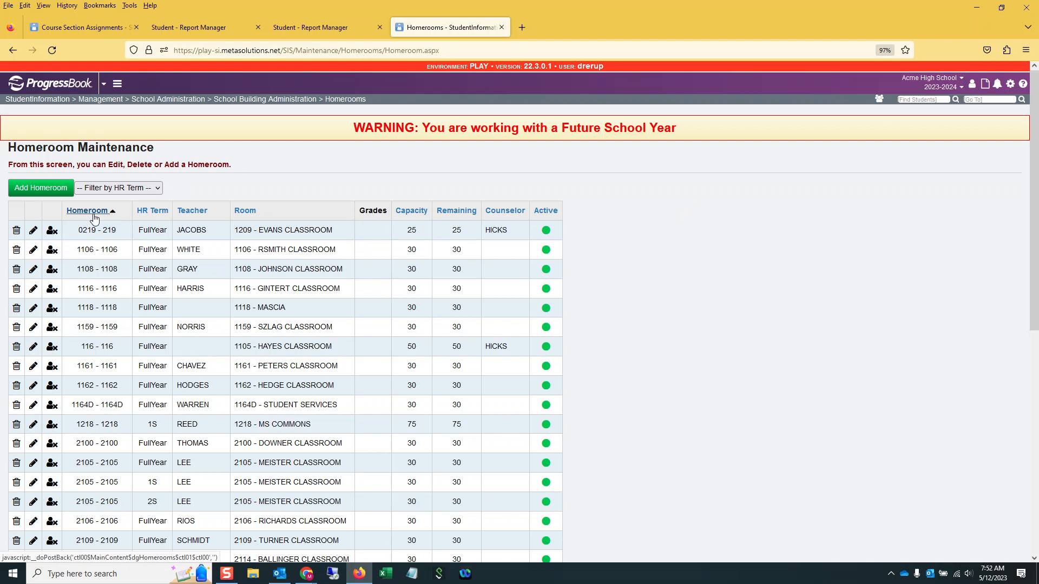
Compare the room of the student's World History class with the rooms in the homeroom list.
left_click(90, 28)
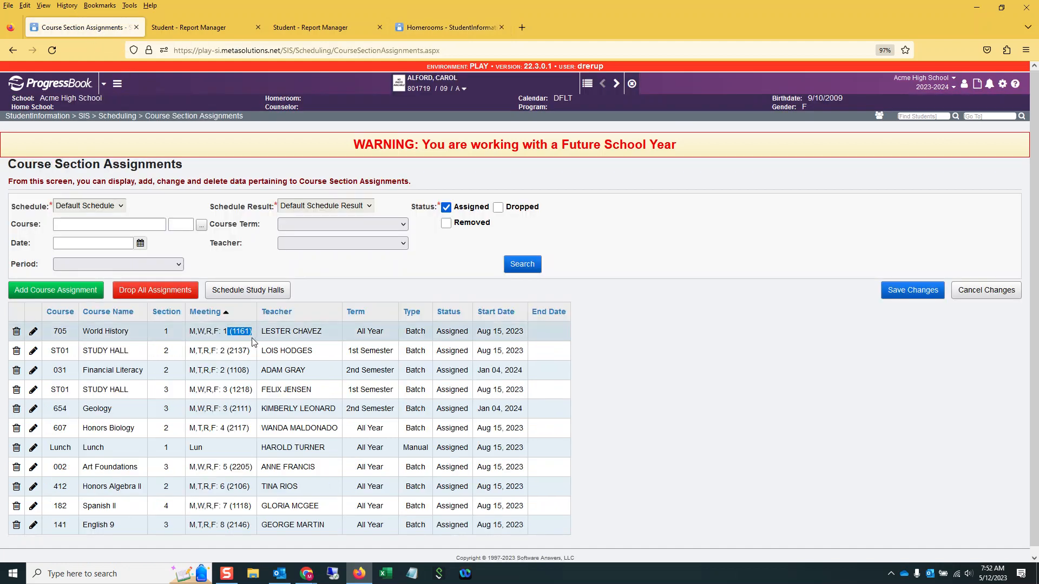
left_click(449, 27)
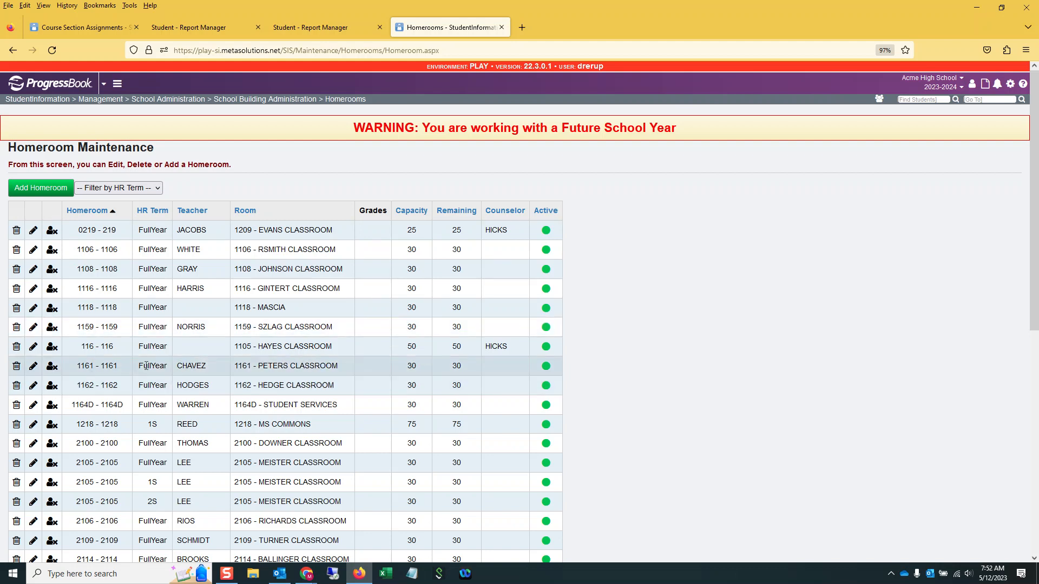
left_click(87, 30)
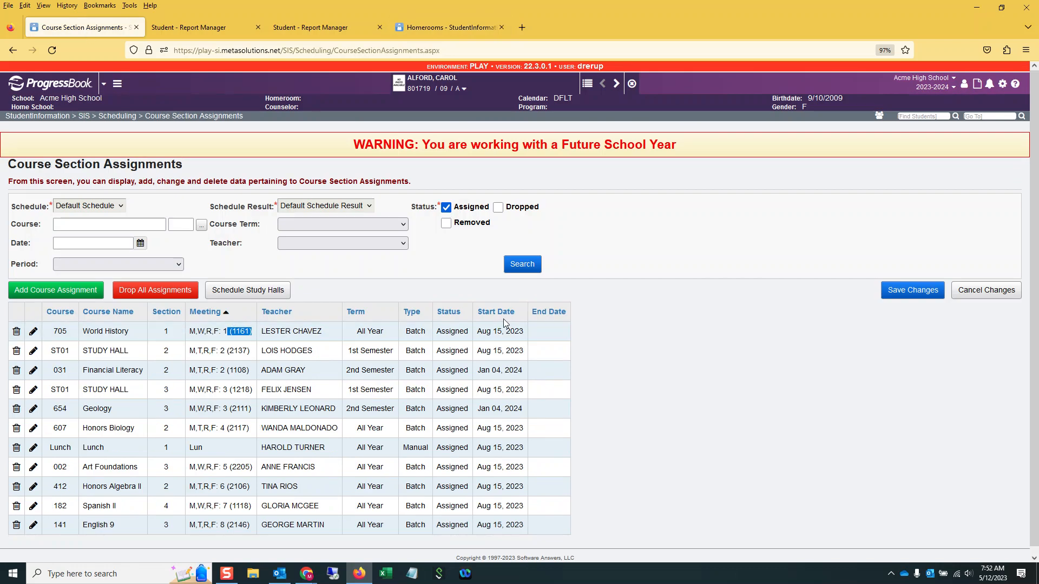
Advance two students in the schedule view and compare the first-period study hall room with the homeroom list.
left_click(621, 85)
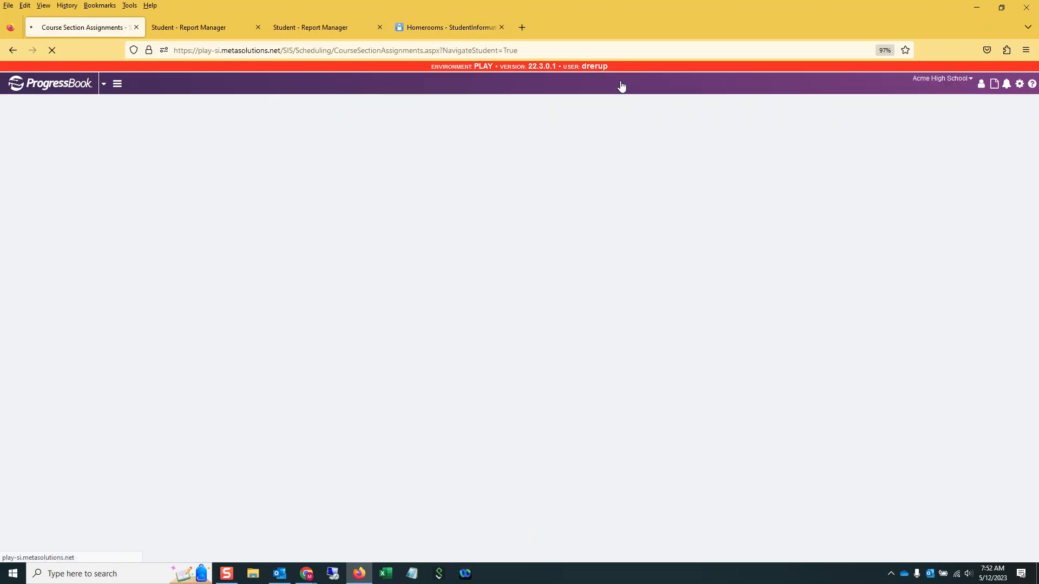
left_click(621, 85)
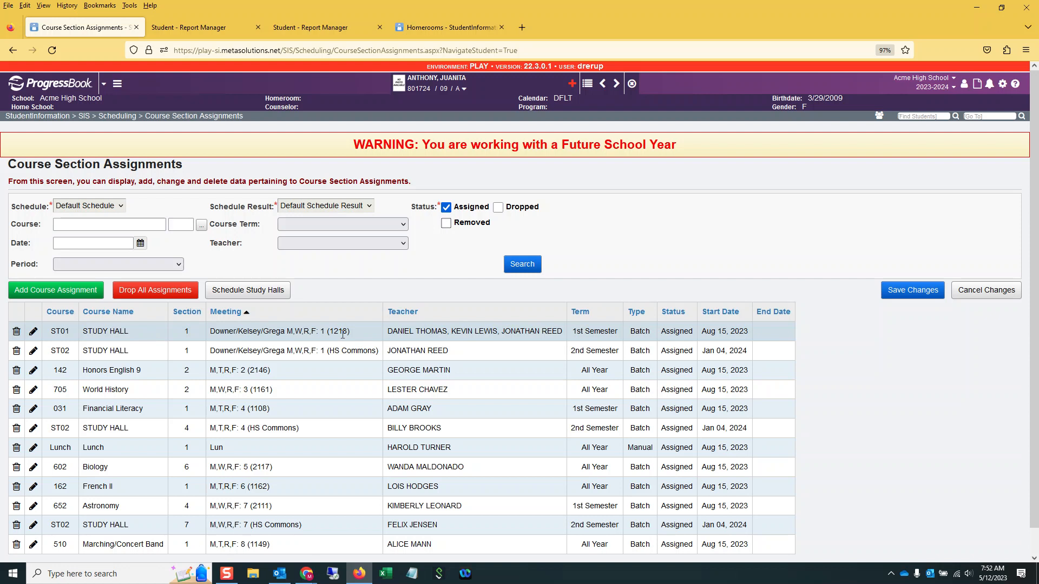
left_click(481, 23)
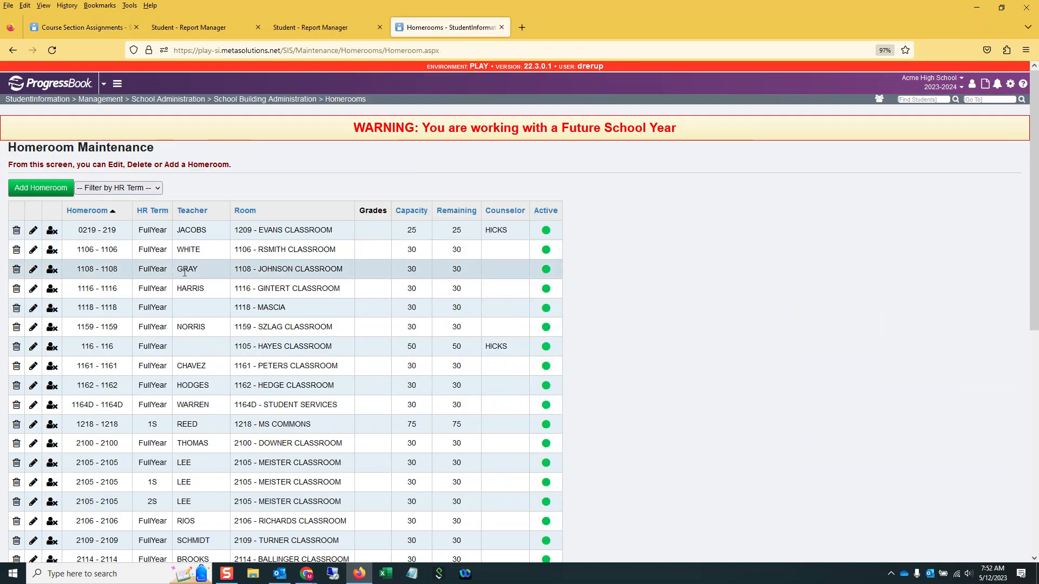
scroll(184, 271, "down", 1)
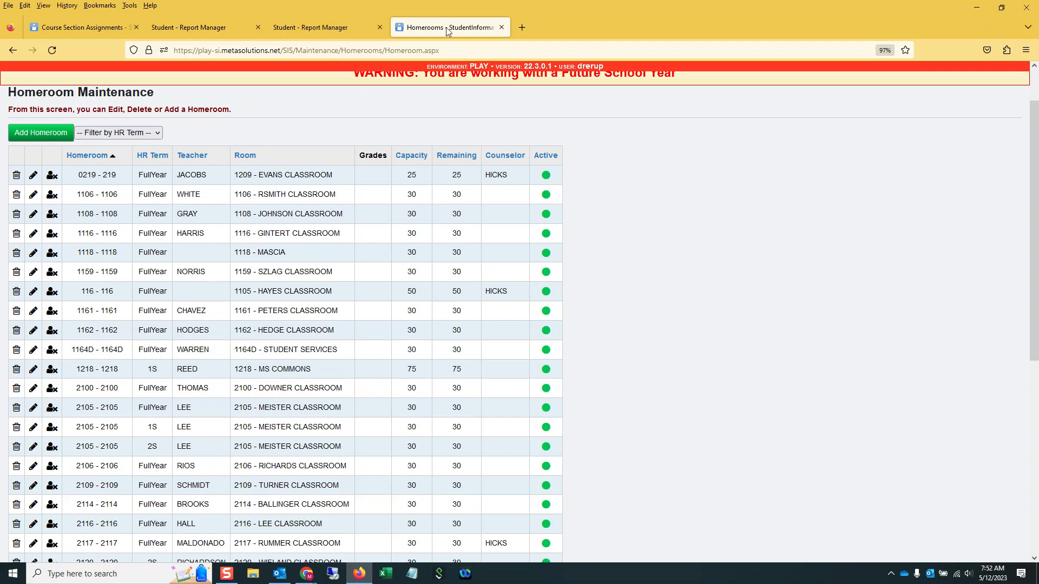
scroll(655, 197, "up", 2)
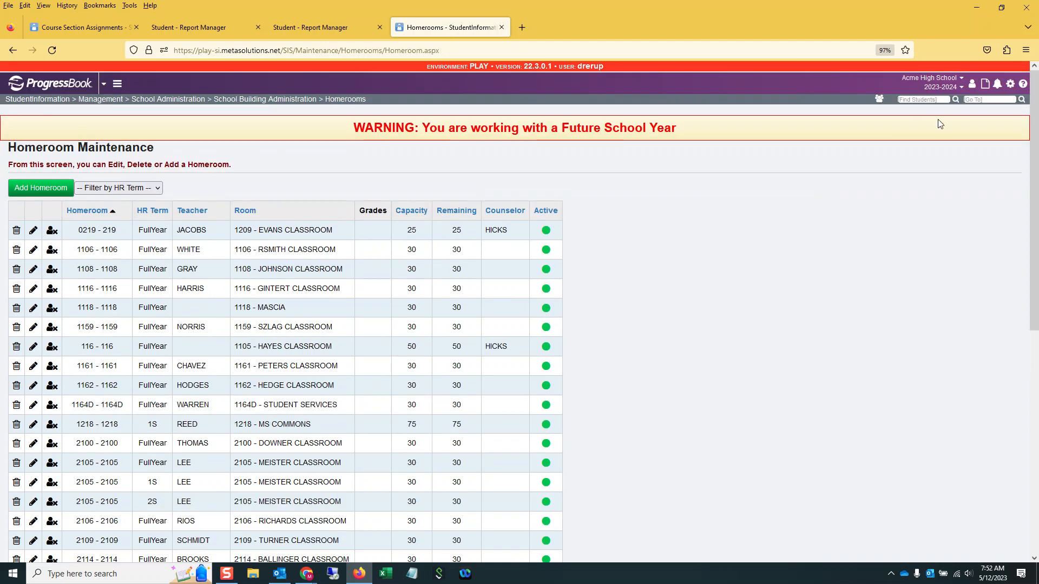
Open Homeroom Bulk Assignment and switch to assigning multiple homerooms.
left_click(975, 99)
type("homeroom bulk")
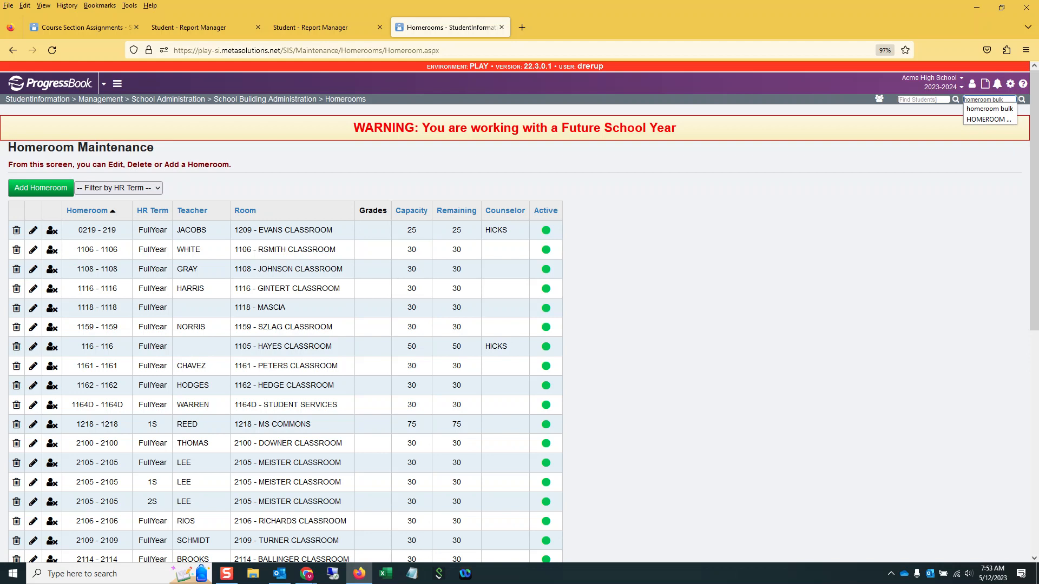
key("Return")
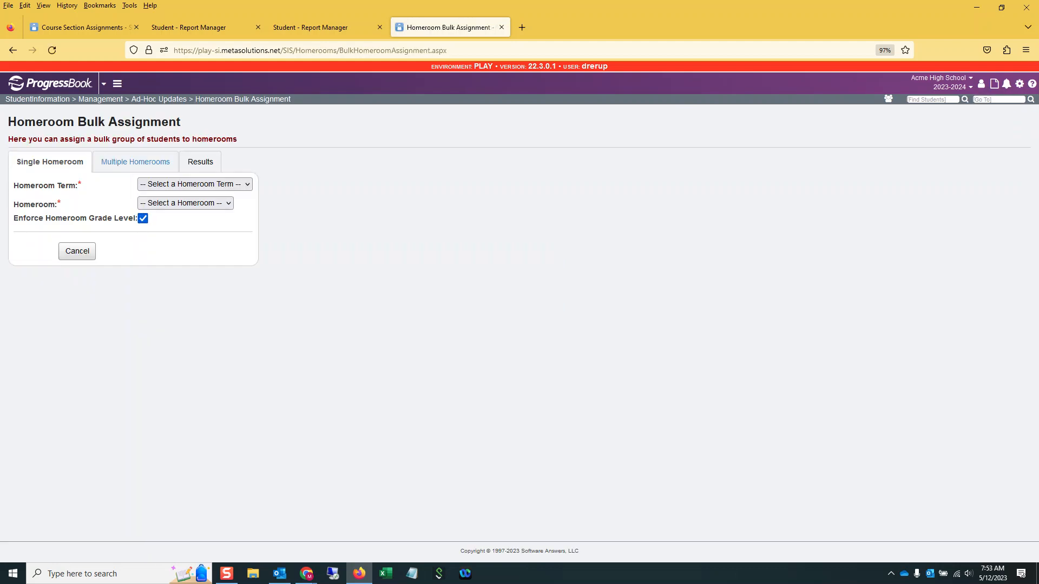
left_click(146, 165)
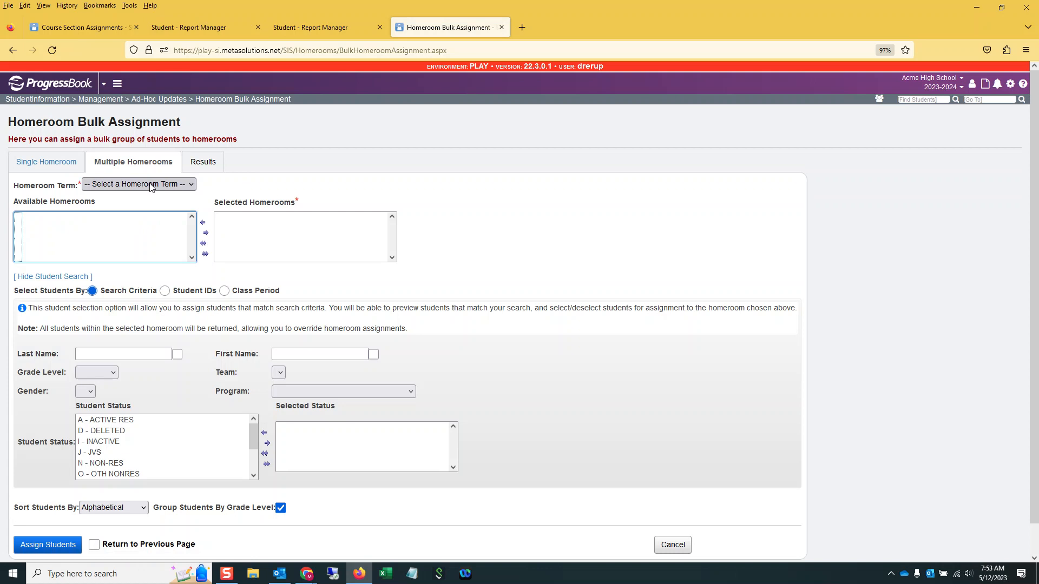
Set the homeroom term to 1S - 1st Sem and add all available homerooms to the selected homerooms.
left_click(150, 185)
left_click(104, 228)
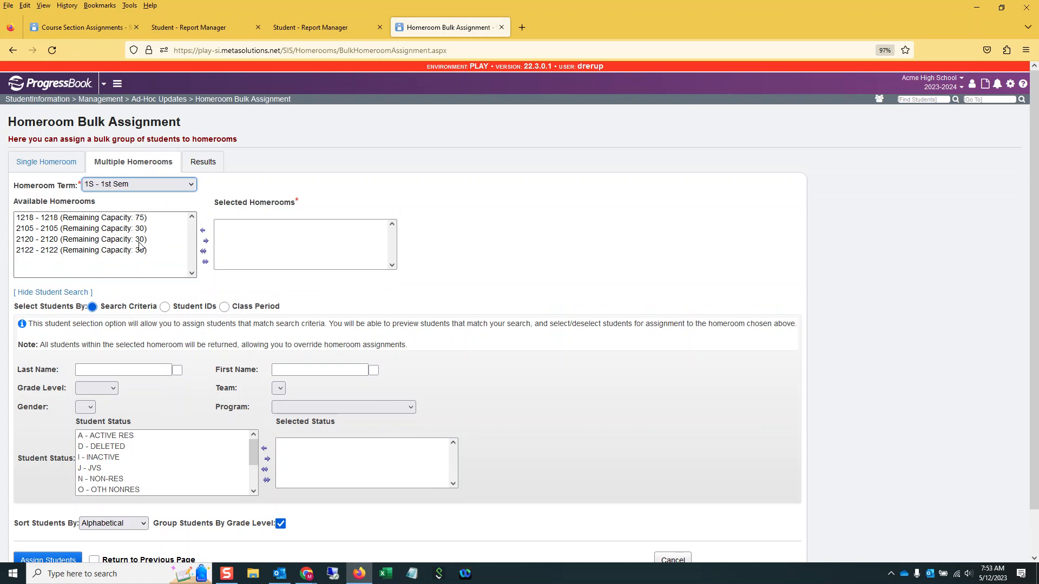
left_click(205, 262)
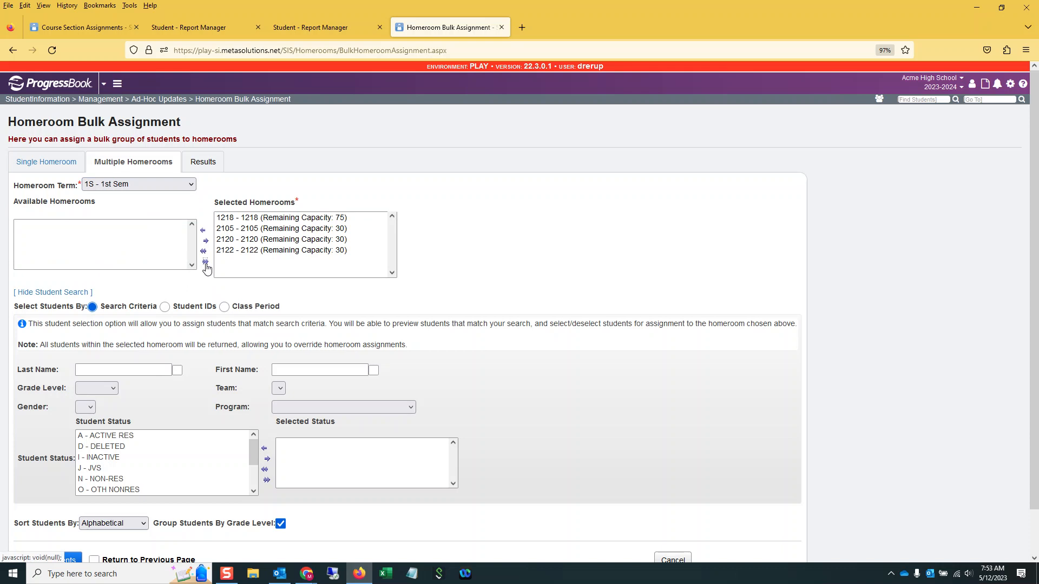
Select students by class period, using course term 1 - 1st Semester, rotation day Monday and period 1.
left_click(225, 306)
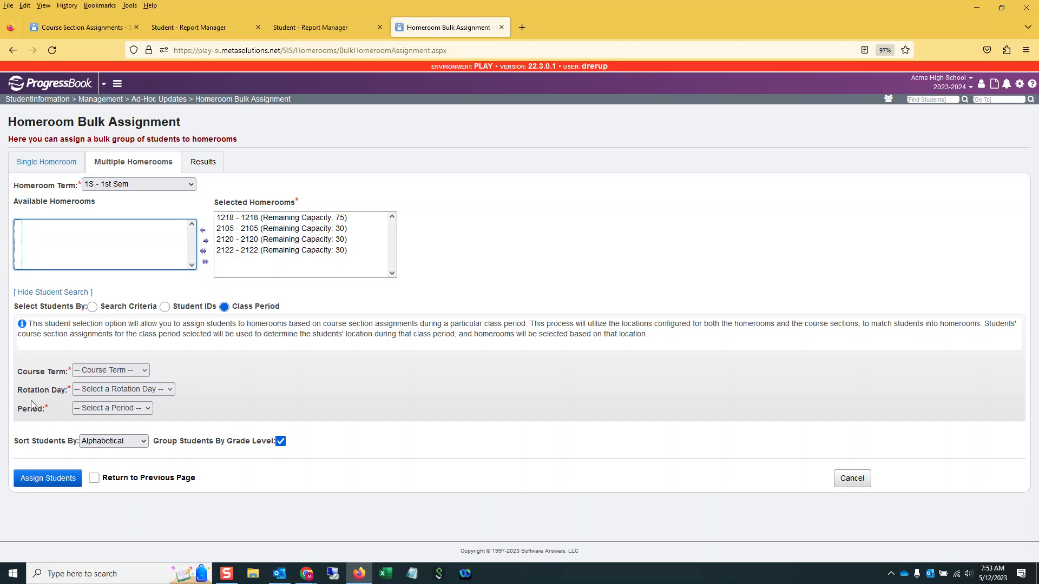
left_click(146, 372)
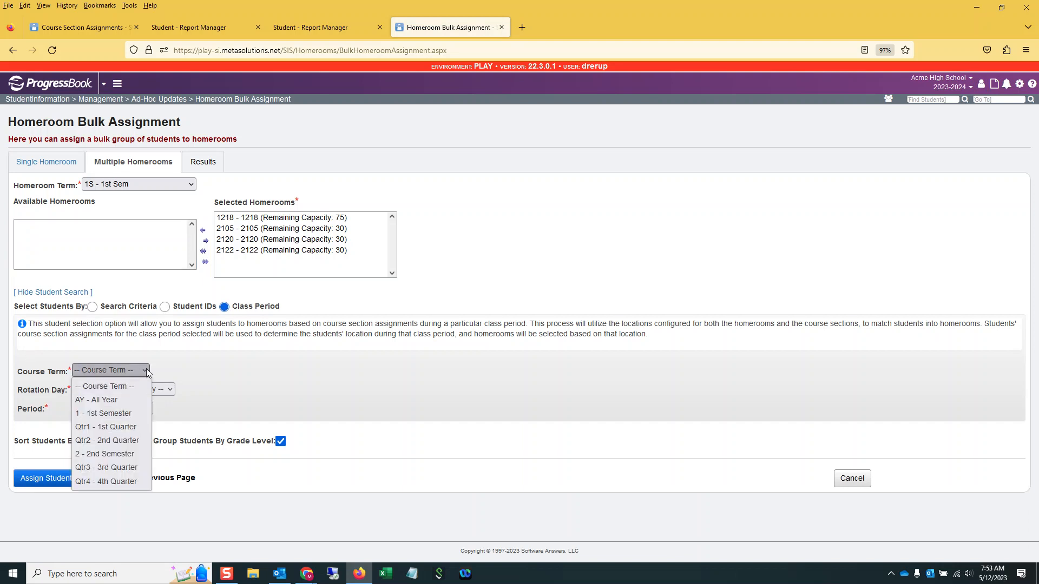
left_click(114, 414)
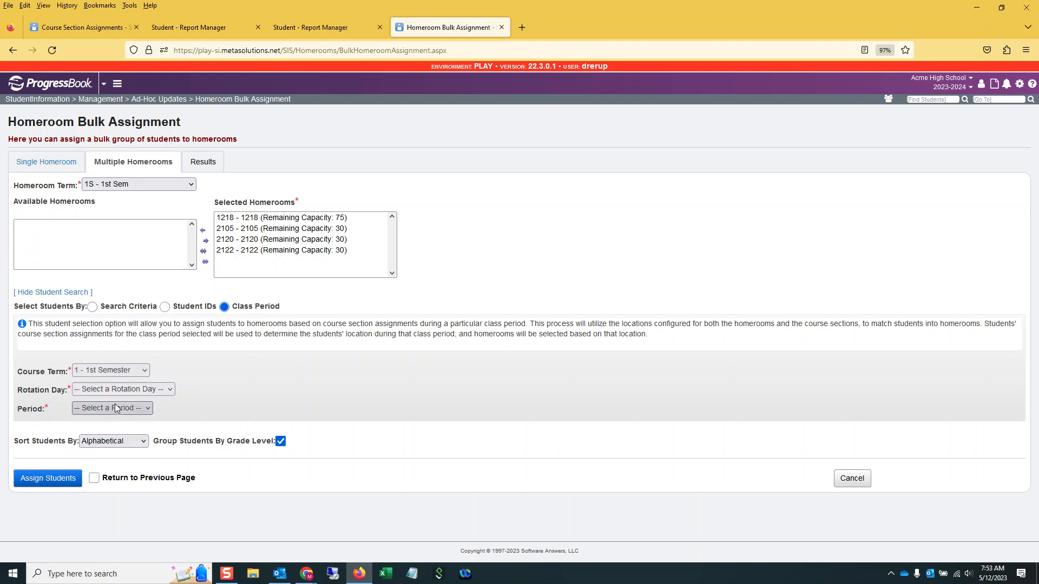
left_click(119, 390)
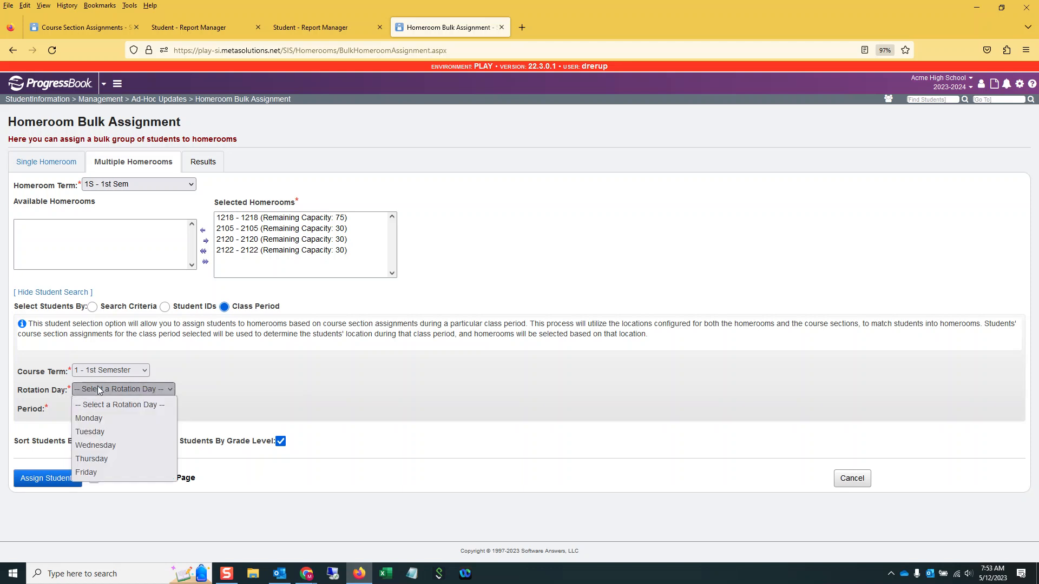
left_click(87, 422)
left_click(98, 414)
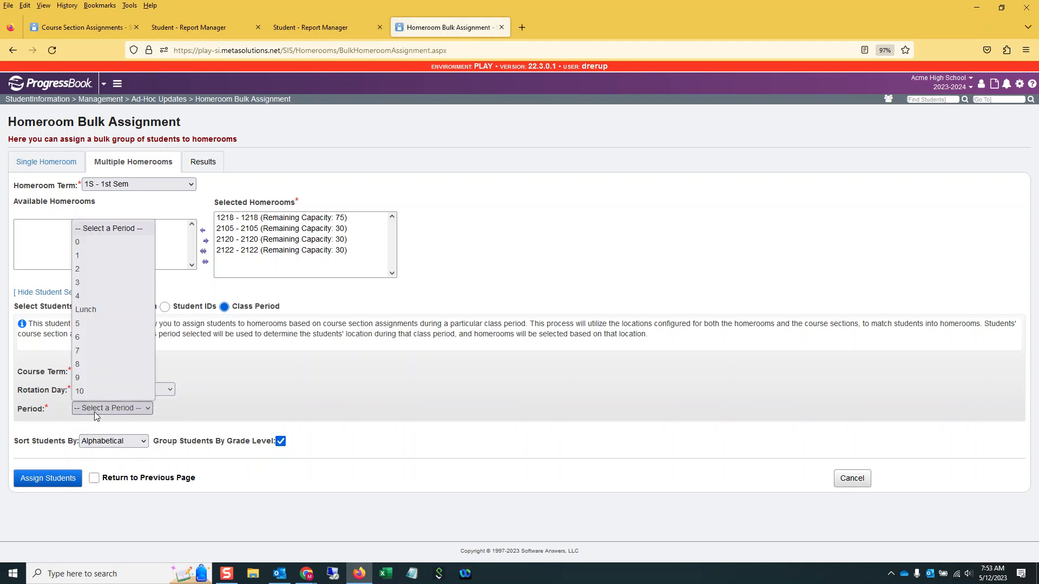
left_click(86, 253)
Turn off grouping students by grade level and assign the students to the selected homerooms.
left_click(280, 441)
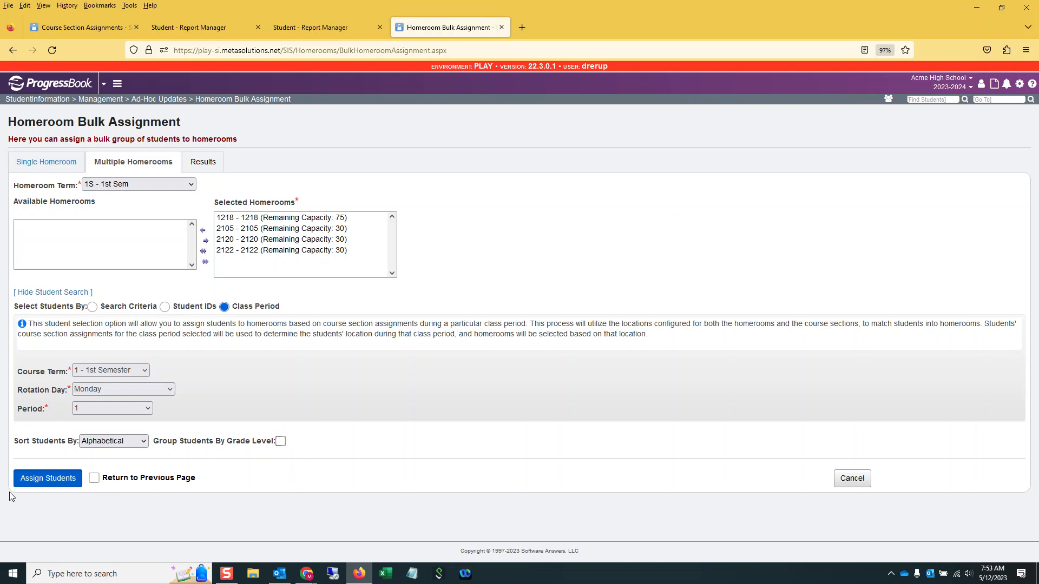
left_click(44, 484)
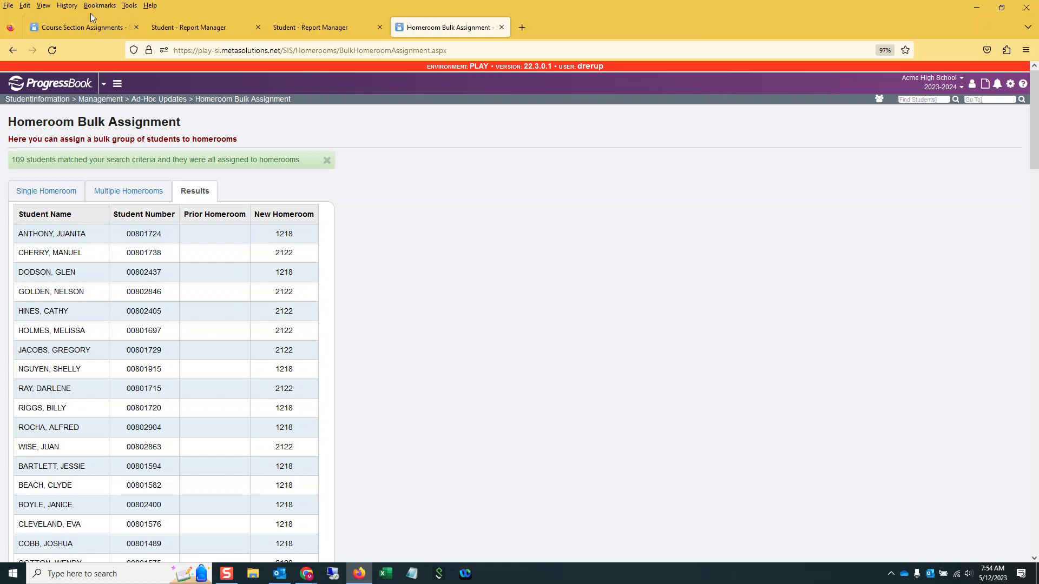
Compare the first listed student's course section assignments and homeroom field with the bulk assignment results.
left_click(82, 30)
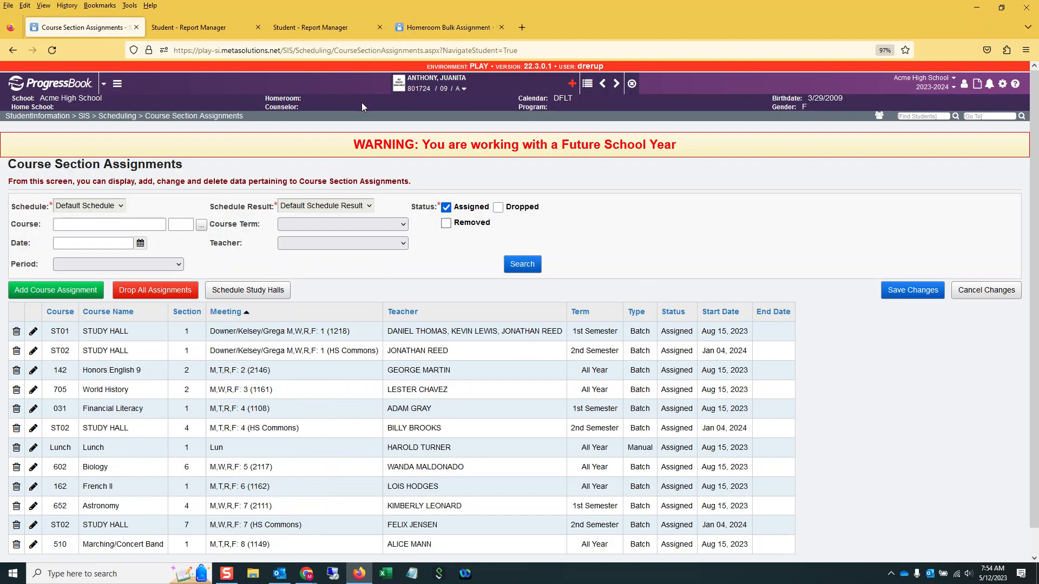
left_click(289, 53)
key("Return")
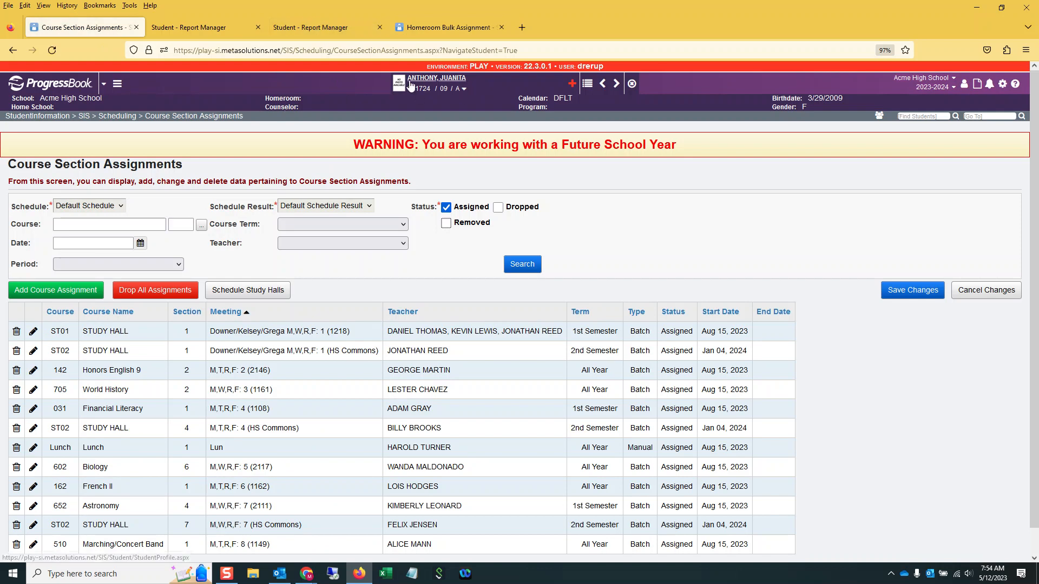
left_click(437, 24)
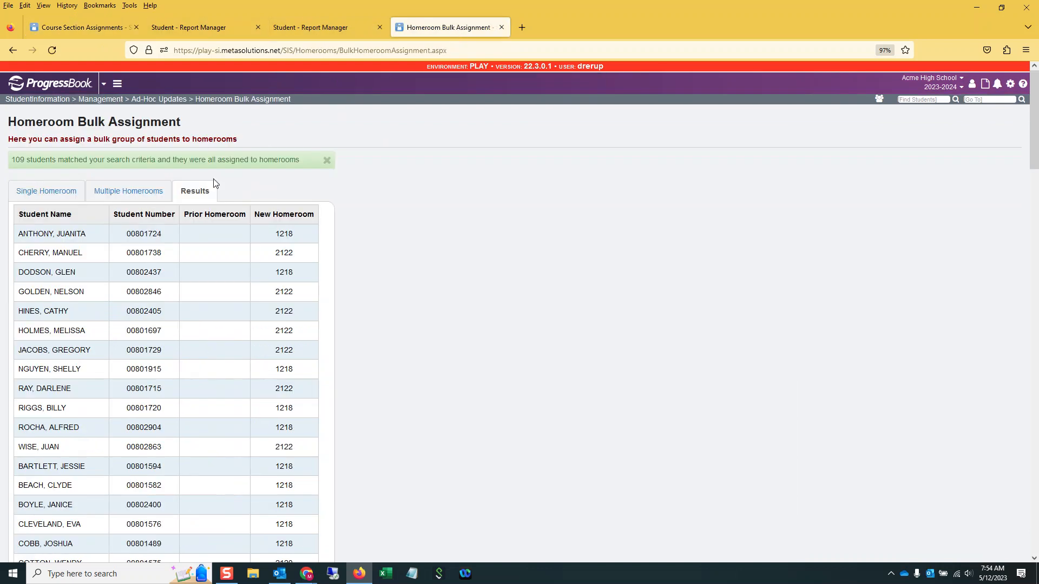
left_click(98, 27)
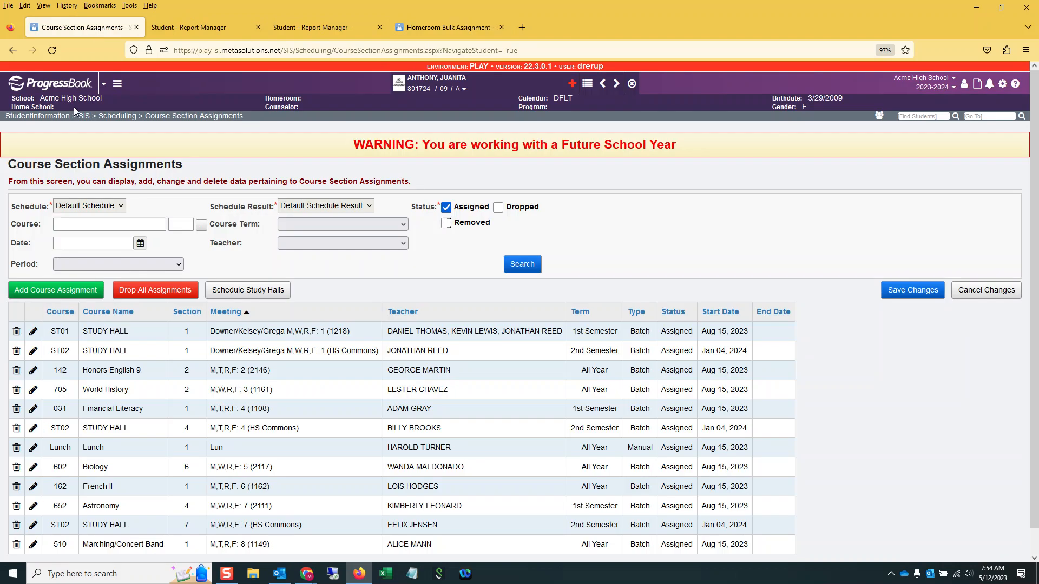
left_click(201, 118)
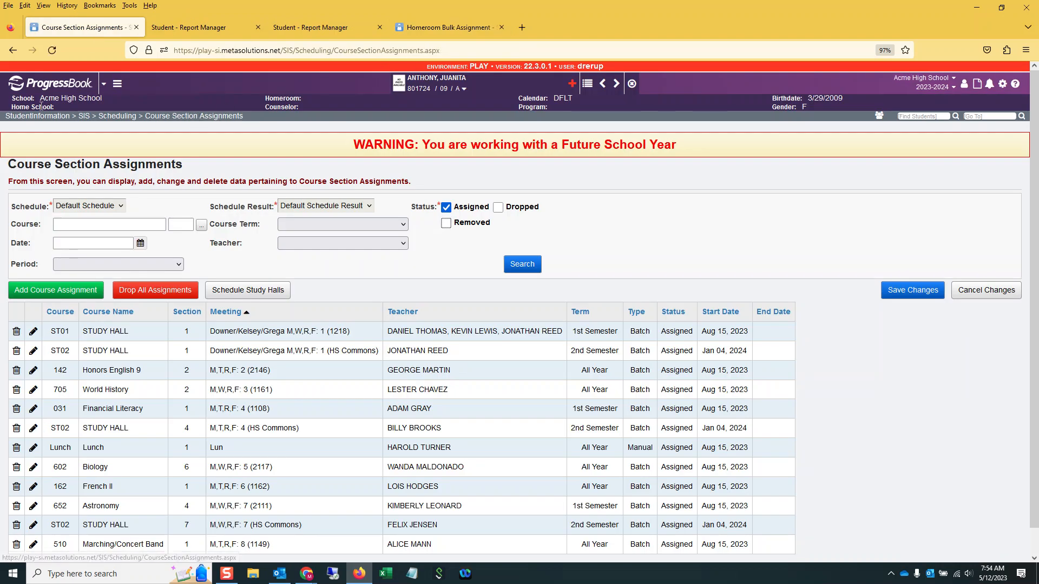
Return to the StudentInformation home page, clear the selected student and search students for "a,j" to check the homeroom.
left_click(33, 116)
left_click(632, 85)
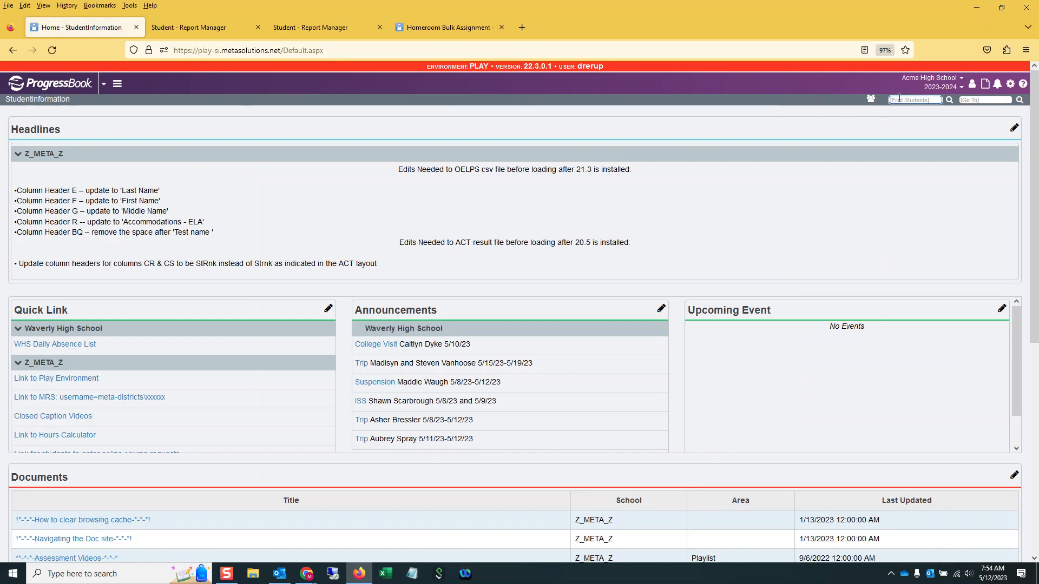
type("a,j")
key("Return")
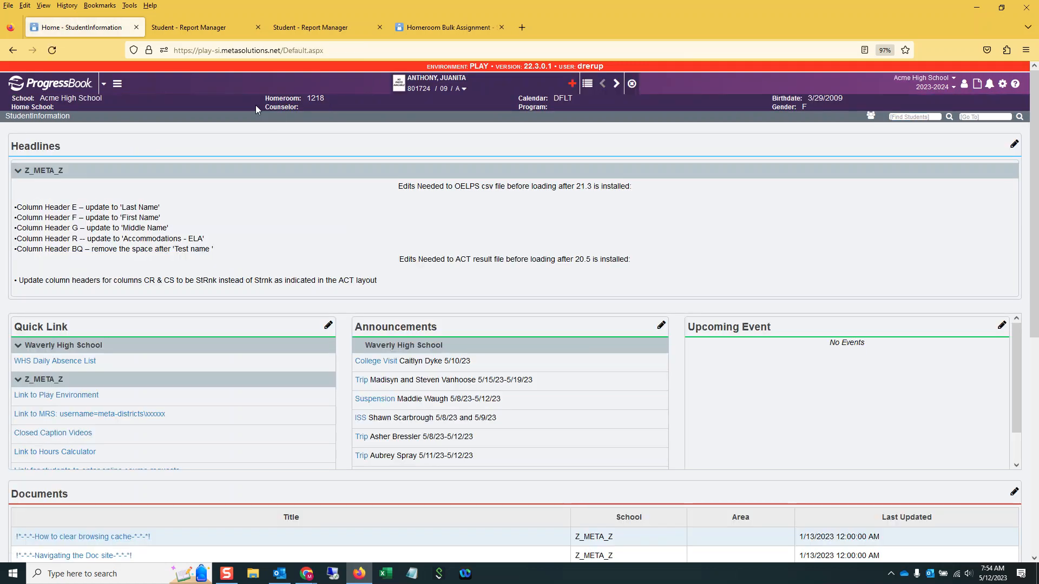
In Multiple Homerooms, set the homeroom term to 2S - 2nd Sem and add all available homerooms to the selected homerooms.
left_click(464, 28)
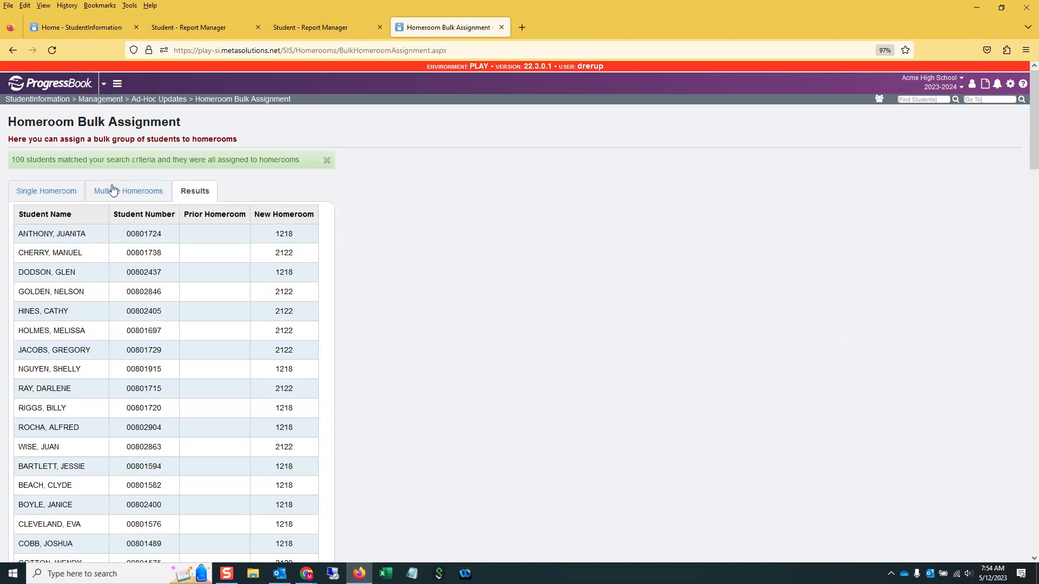
left_click(130, 196)
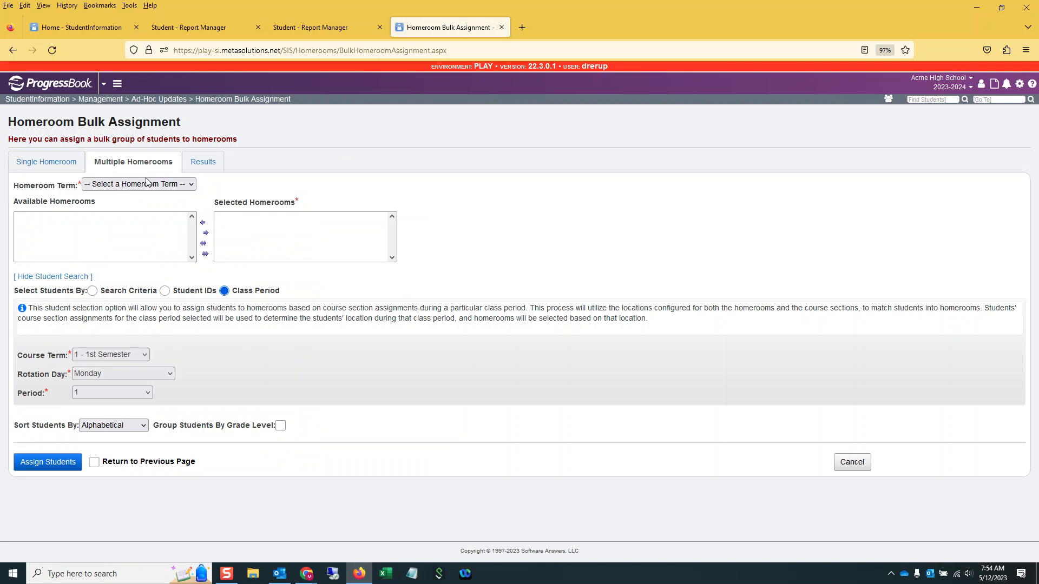
left_click(144, 185)
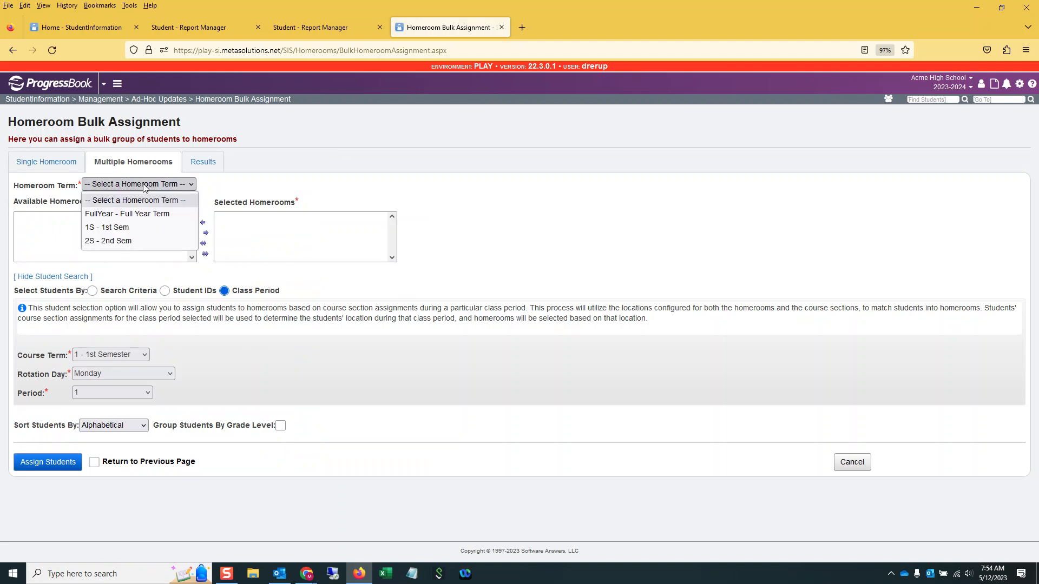
left_click(116, 241)
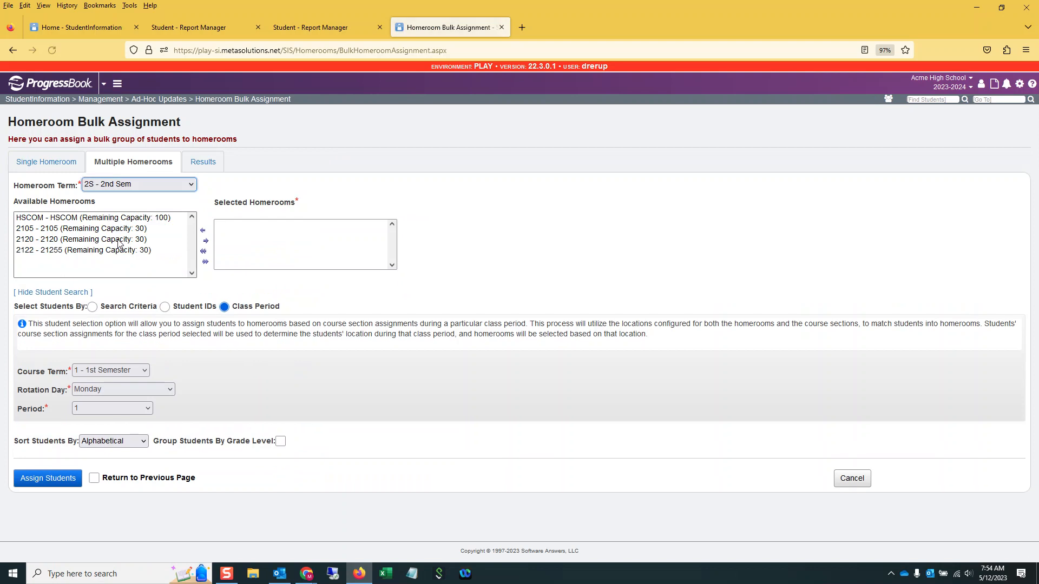
left_click(205, 263)
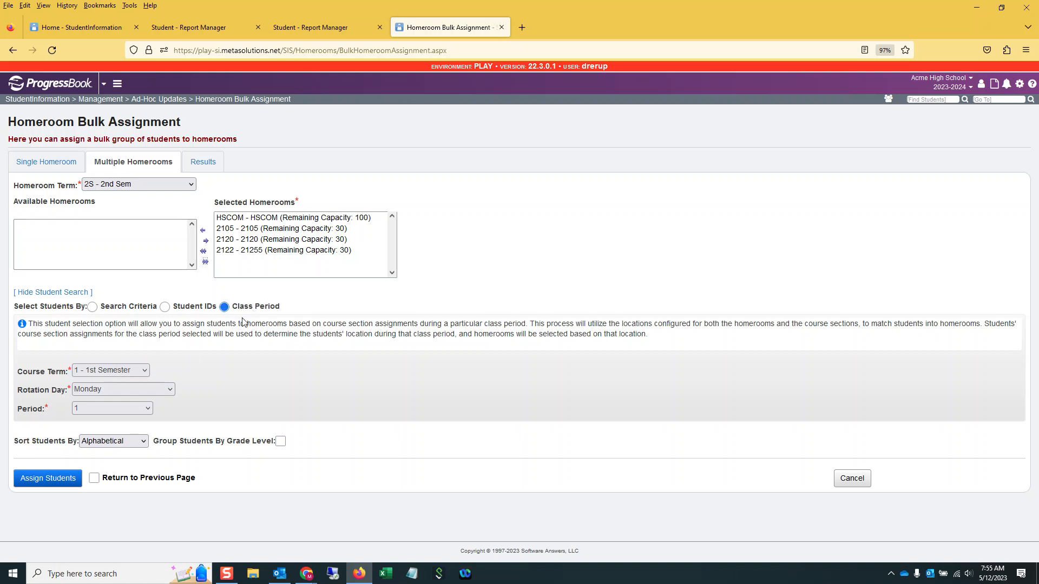
Set the course term to 2 - 2nd Semester and assign the students to the selected second-semester homerooms.
left_click(150, 373)
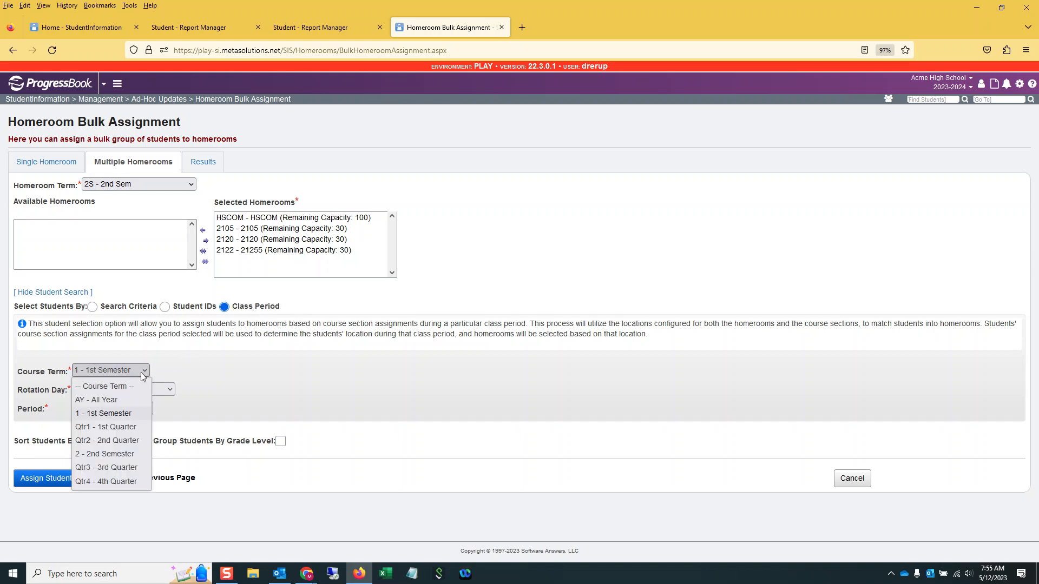
left_click(110, 454)
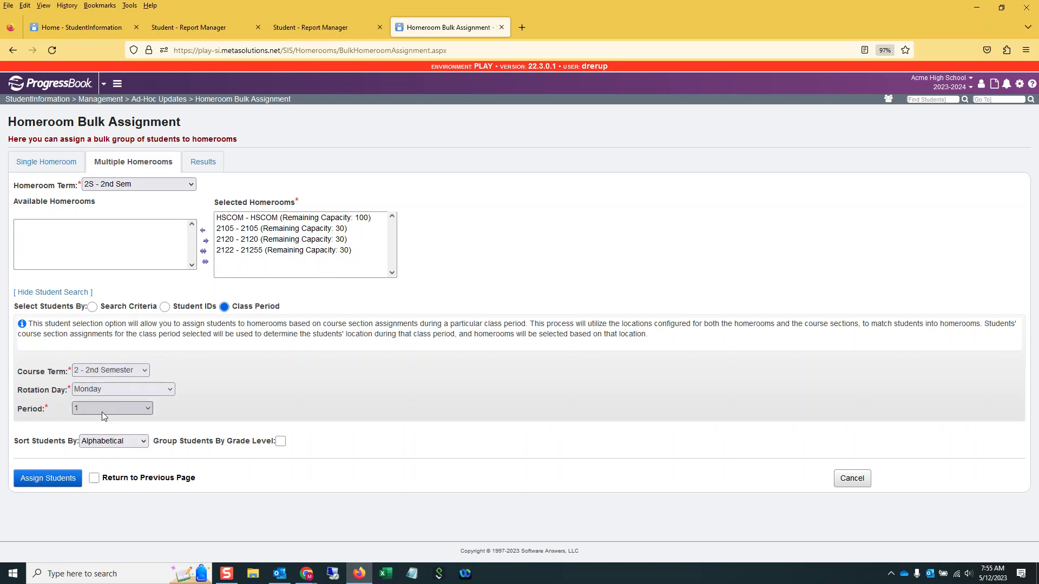
left_click(59, 479)
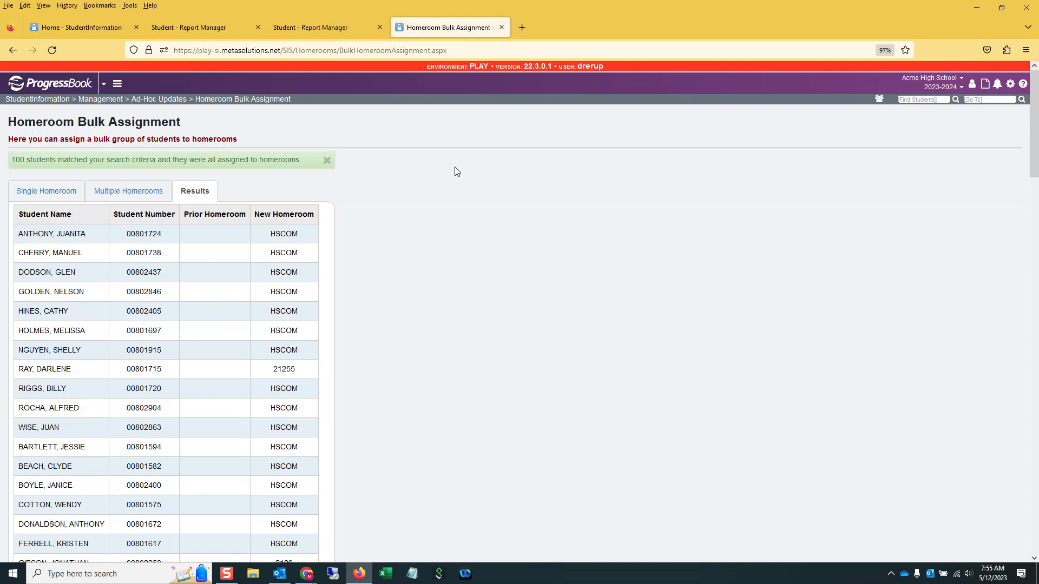
Set the homeroom term to FullYear - Full Year Term and add all available homerooms to the selected homerooms.
left_click(128, 191)
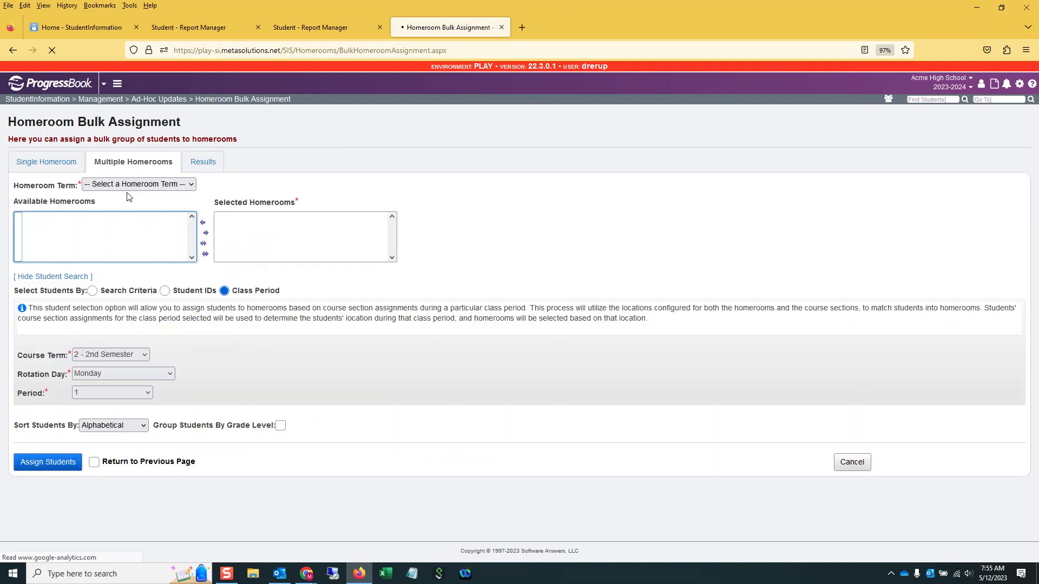
left_click(138, 184)
left_click(141, 221)
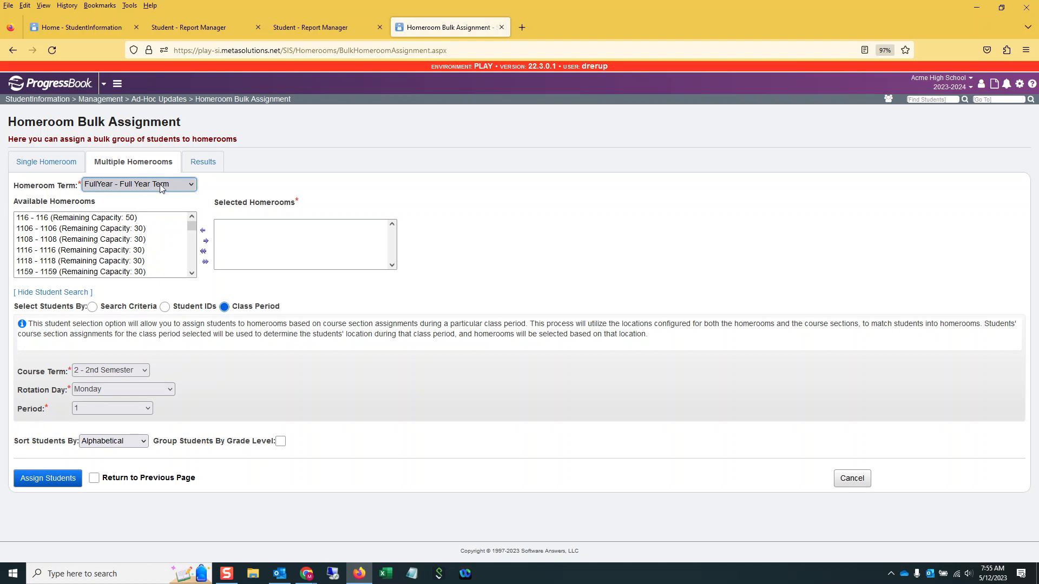
left_click(206, 262)
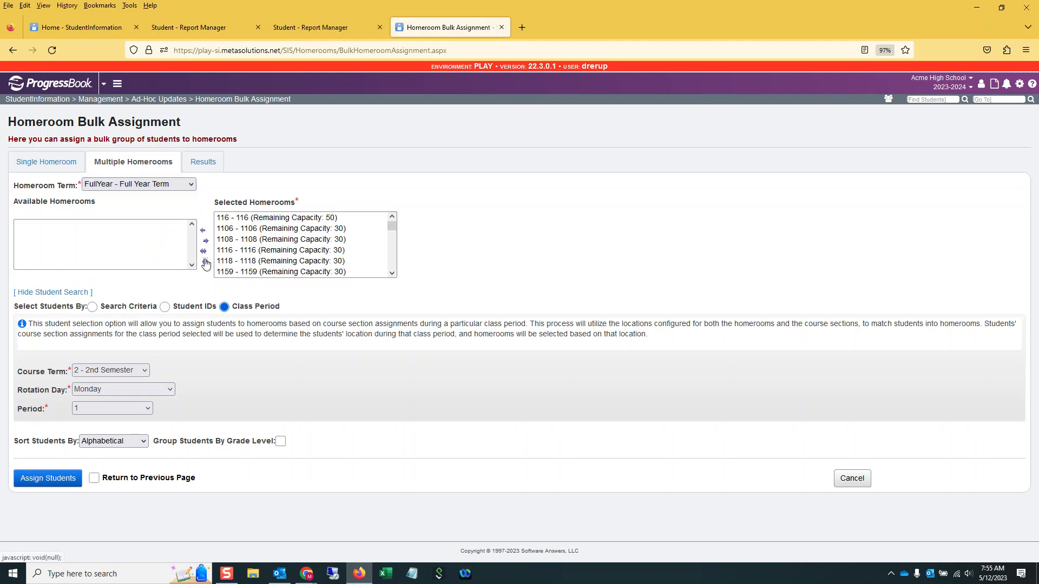
Set the course term to AY - All Year and assign the students to the selected full-year homerooms.
left_click(108, 370)
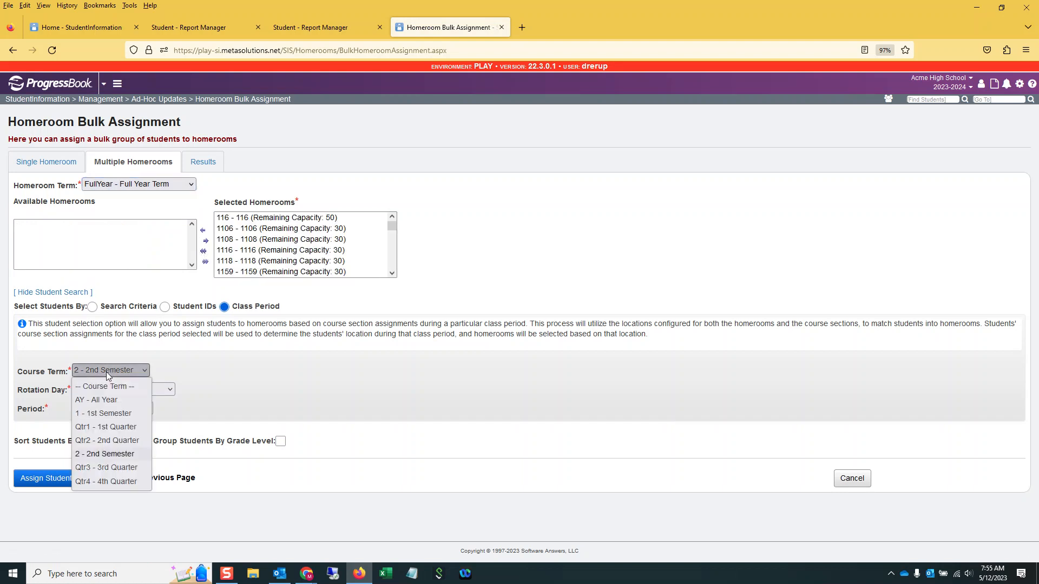
left_click(107, 401)
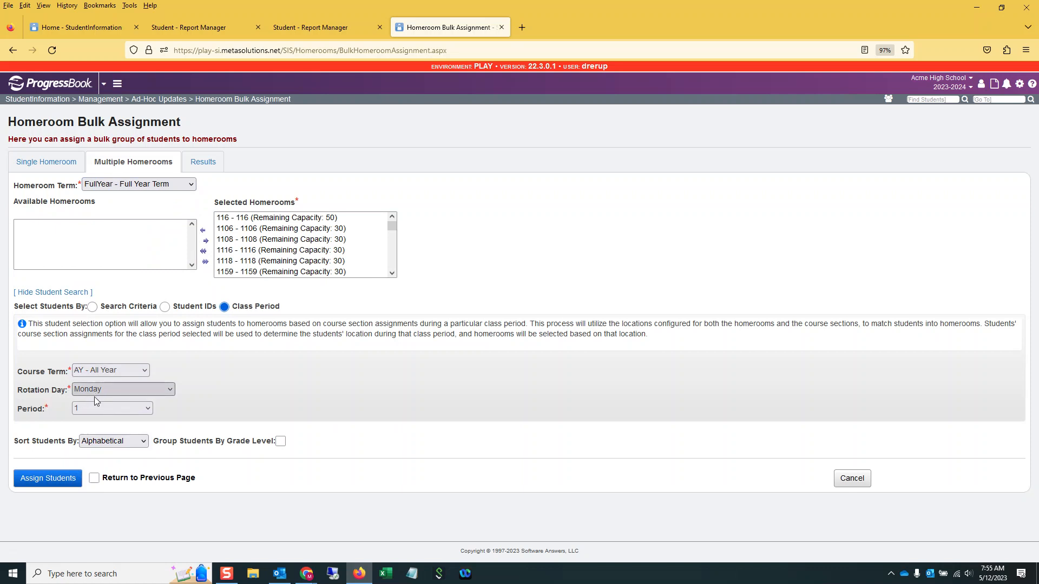
left_click(49, 478)
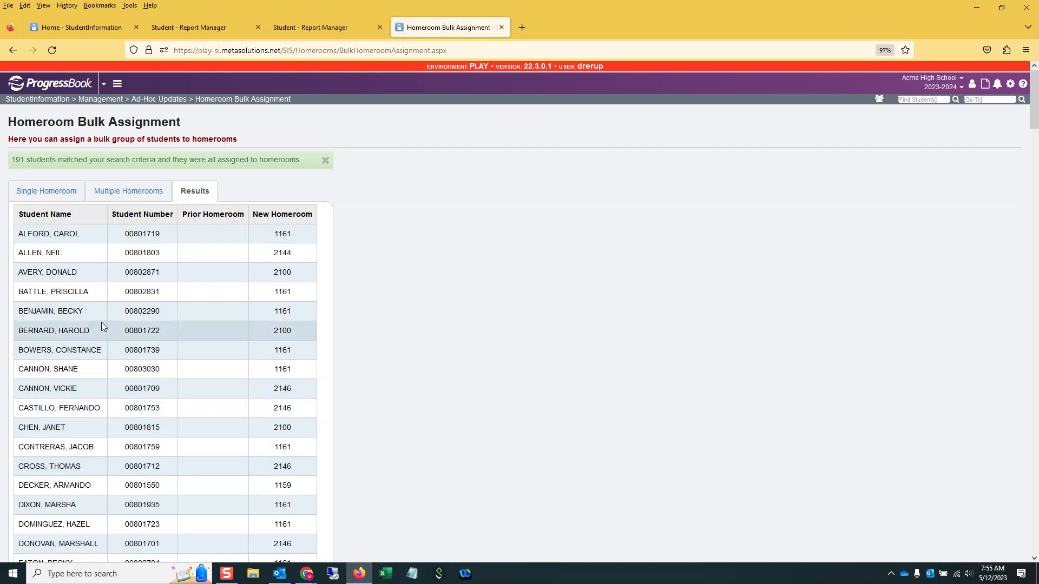
Go to the next student in the search results and view their course section assignments to check the homeroom.
left_click(106, 28)
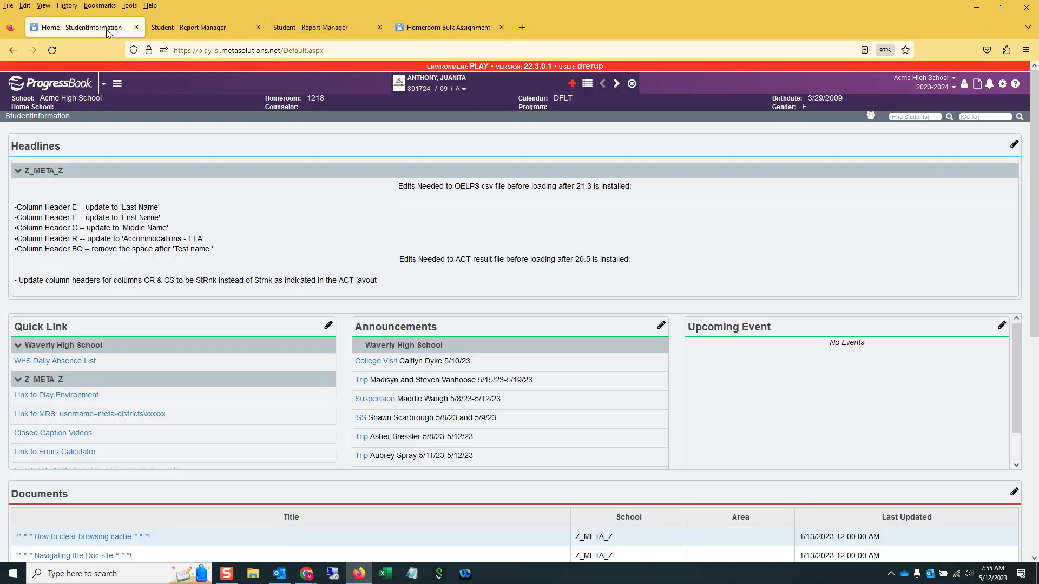
left_click(617, 84)
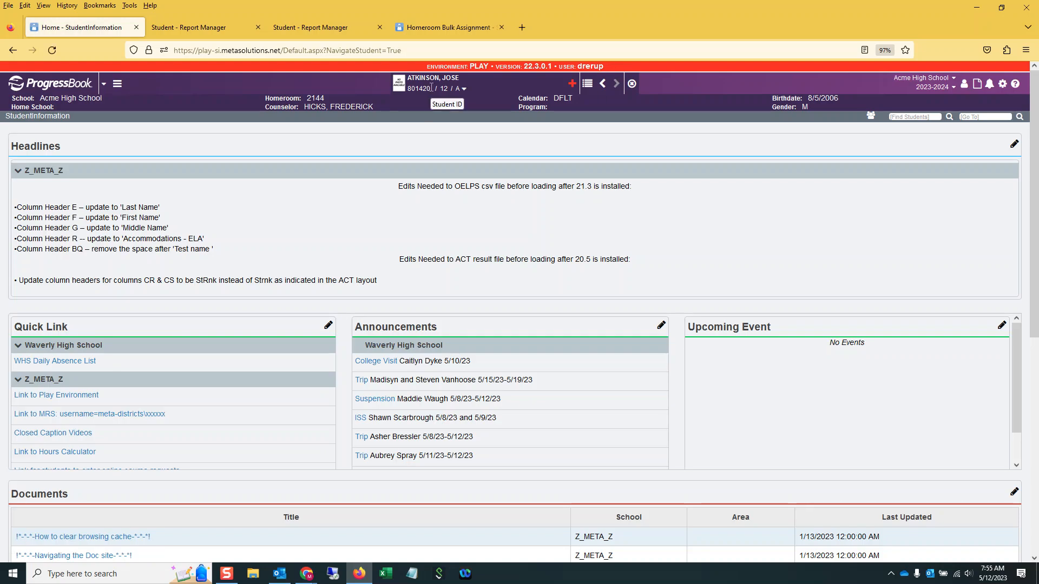
left_click(464, 90)
left_click(527, 128)
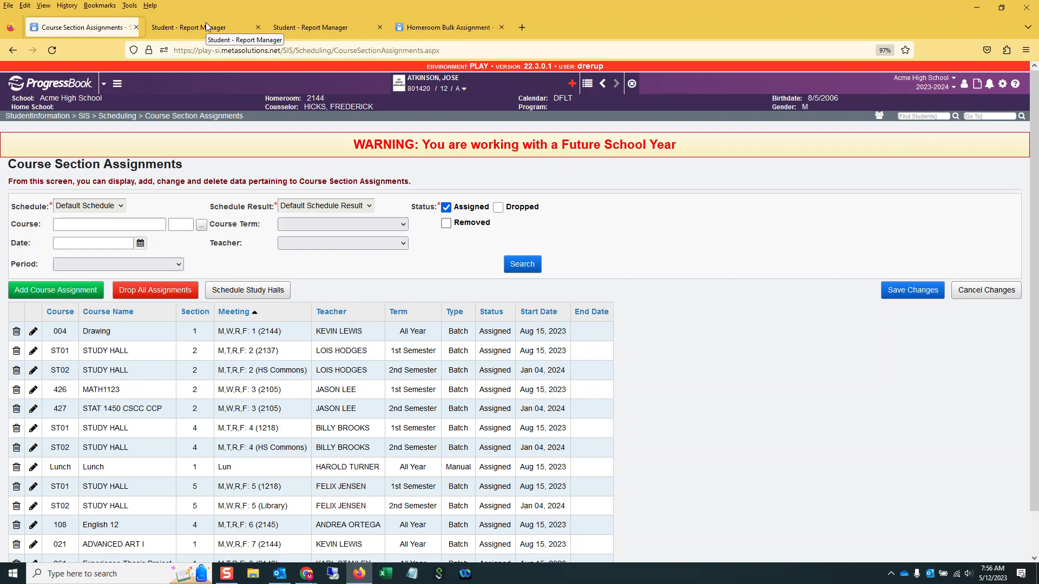
Switch to Report Manager and open the Missing Homeroom Assignment report from the Play Student folder.
left_click(349, 31)
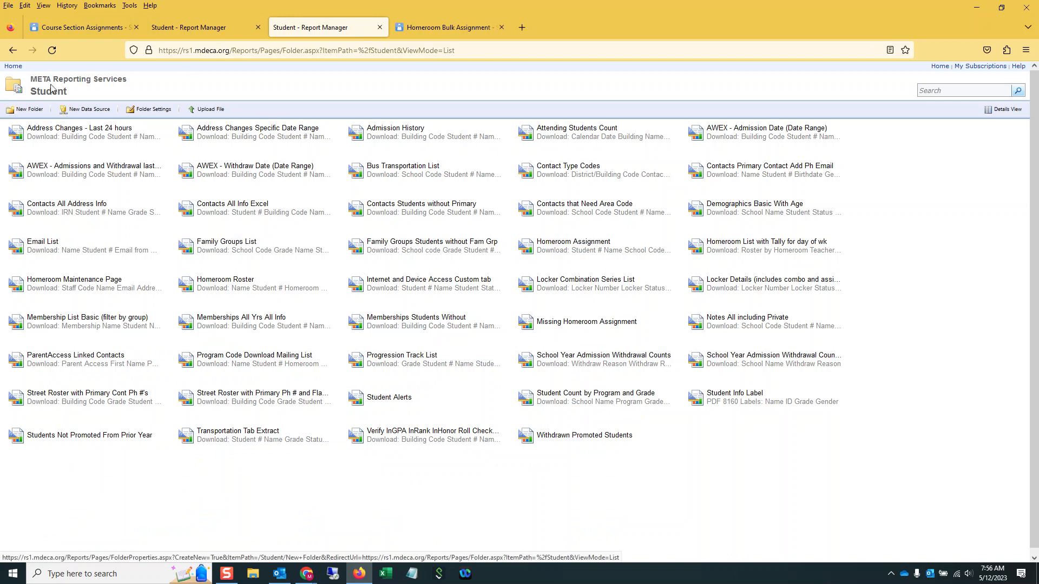
left_click(207, 33)
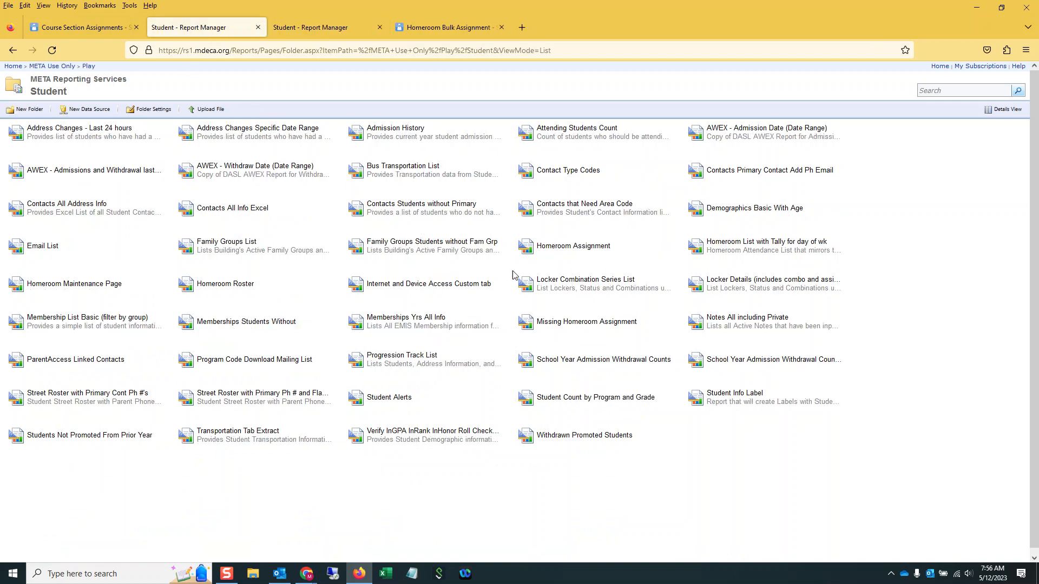
left_click(590, 324)
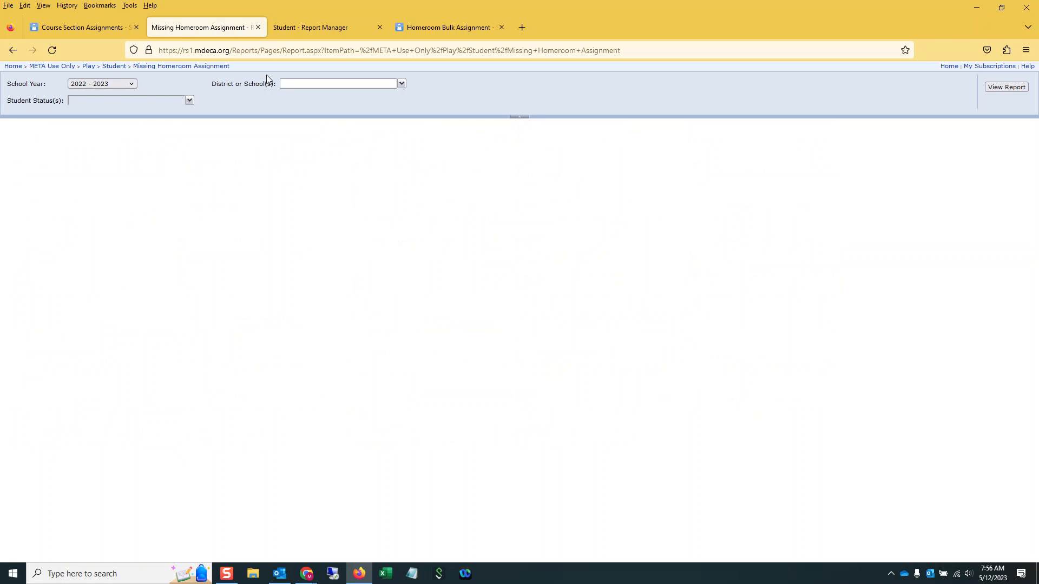
Set the report's school year to 2023 - 2024 and select Acme High School as the school.
left_click(126, 83)
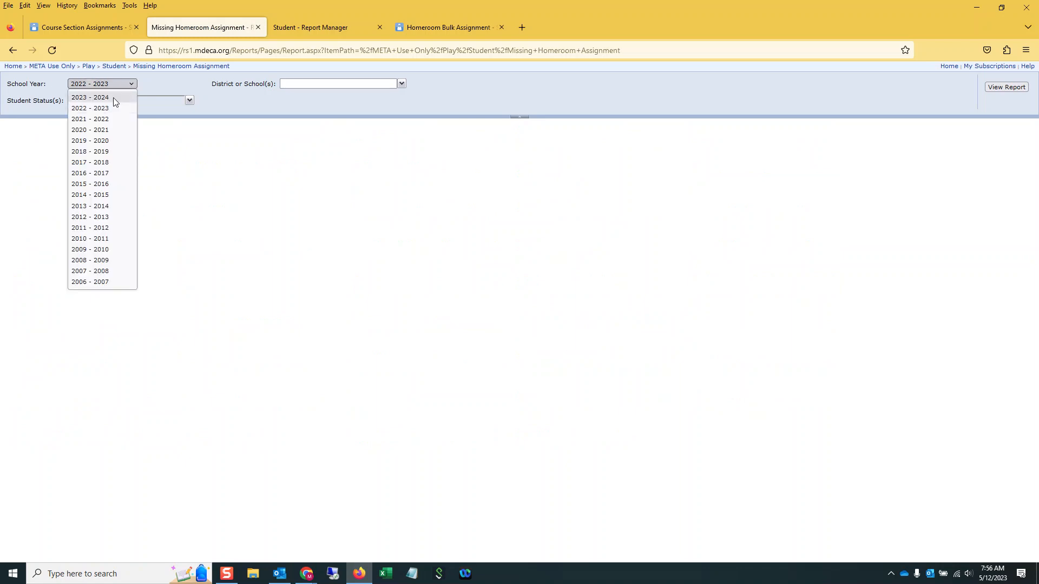
left_click(116, 98)
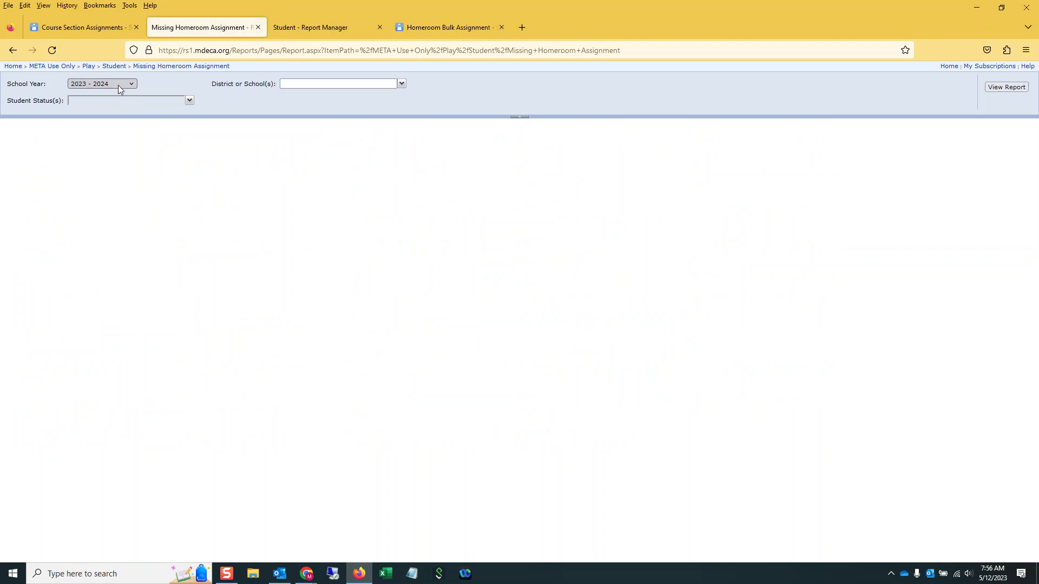
left_click(402, 84)
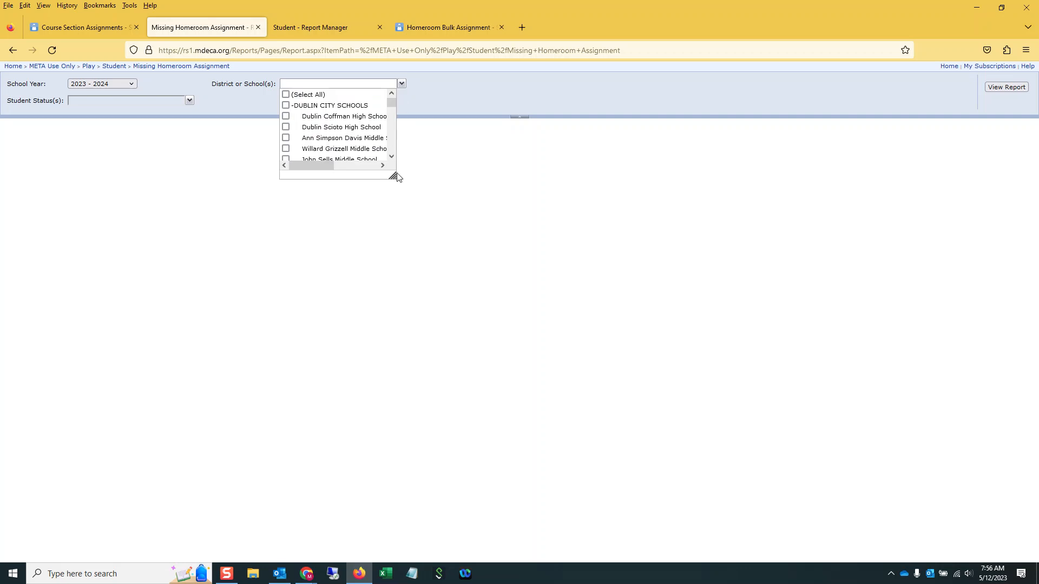
left_click_drag(396, 174, 626, 319)
scroll(364, 182, "down", 10)
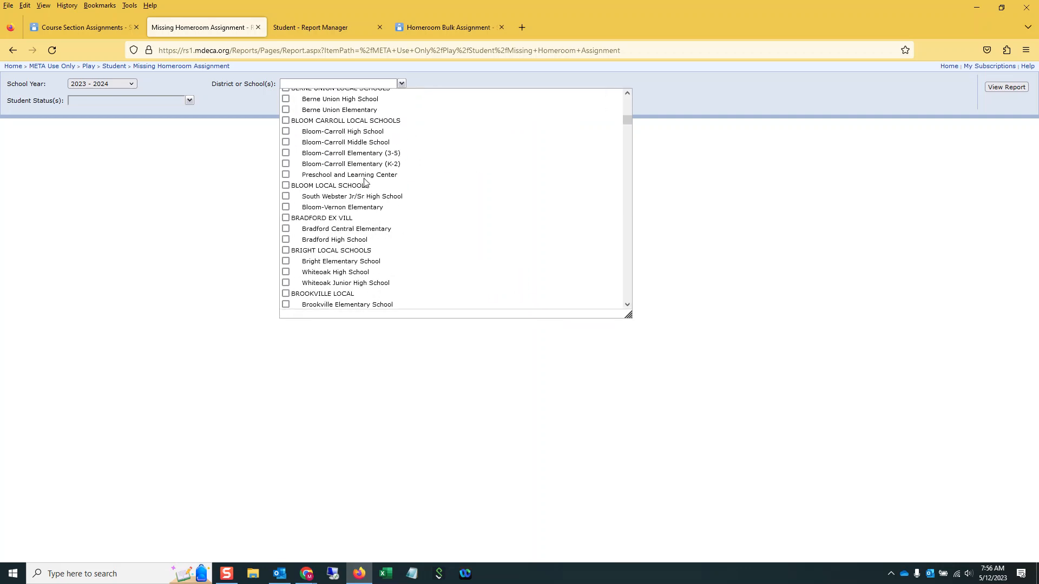
scroll(364, 182, "up", 5)
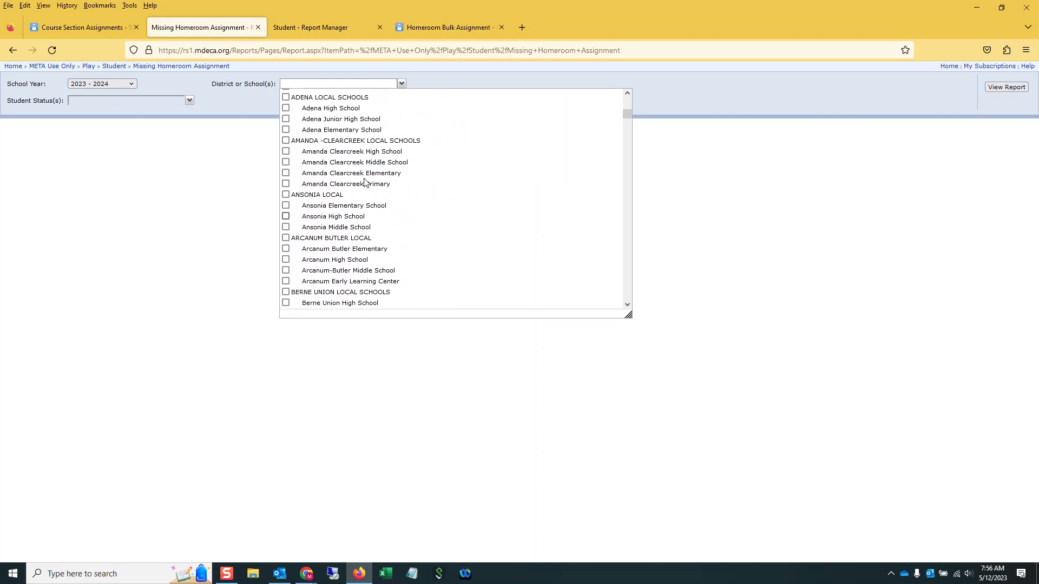
left_click(309, 172)
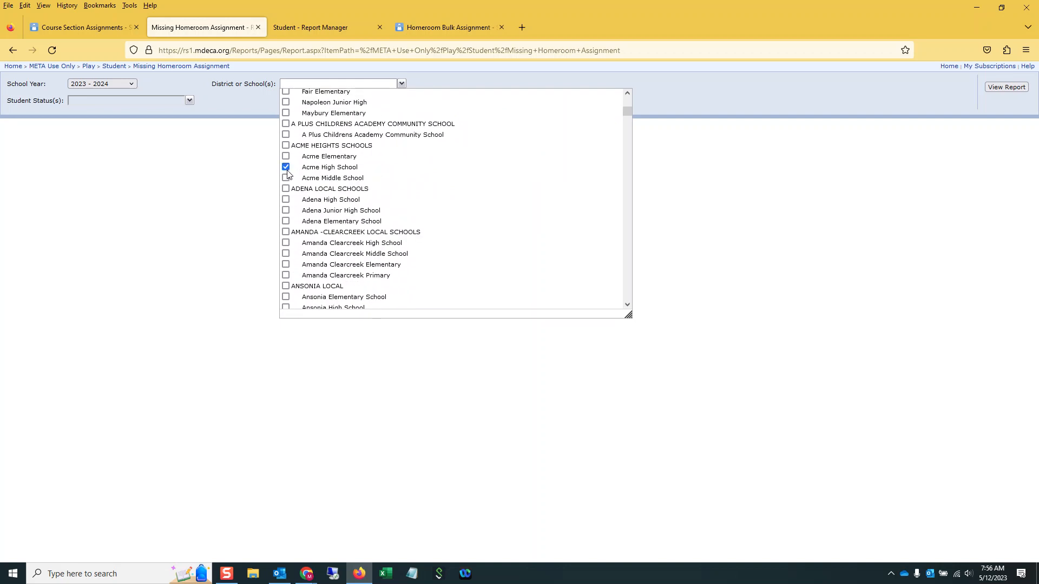
left_click(188, 191)
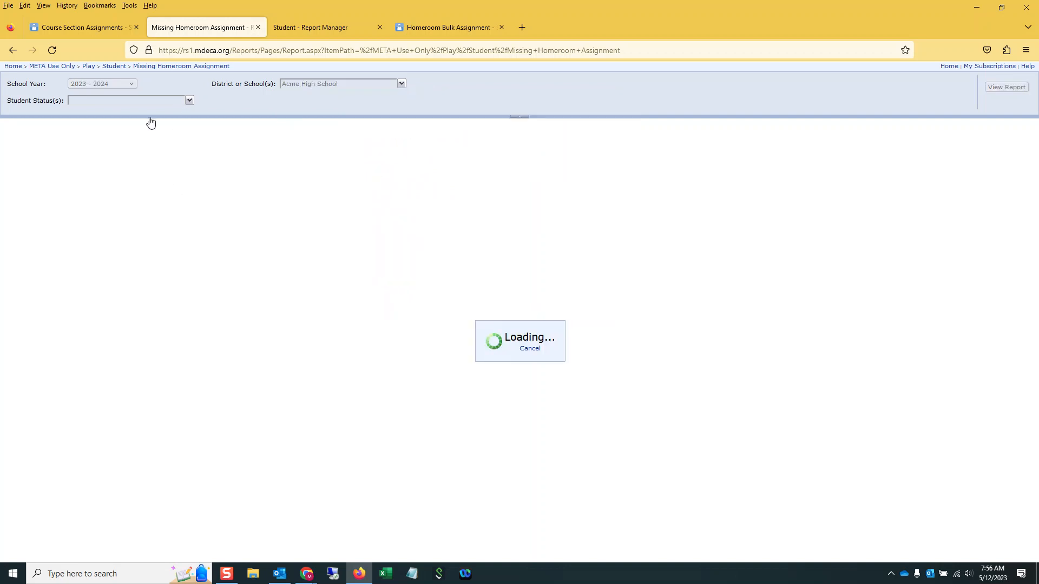
Include the student statuses A - ACTIVE RES and N - NON-RES and run the Missing Homeroom Assignment report.
left_click(189, 102)
left_click(74, 122)
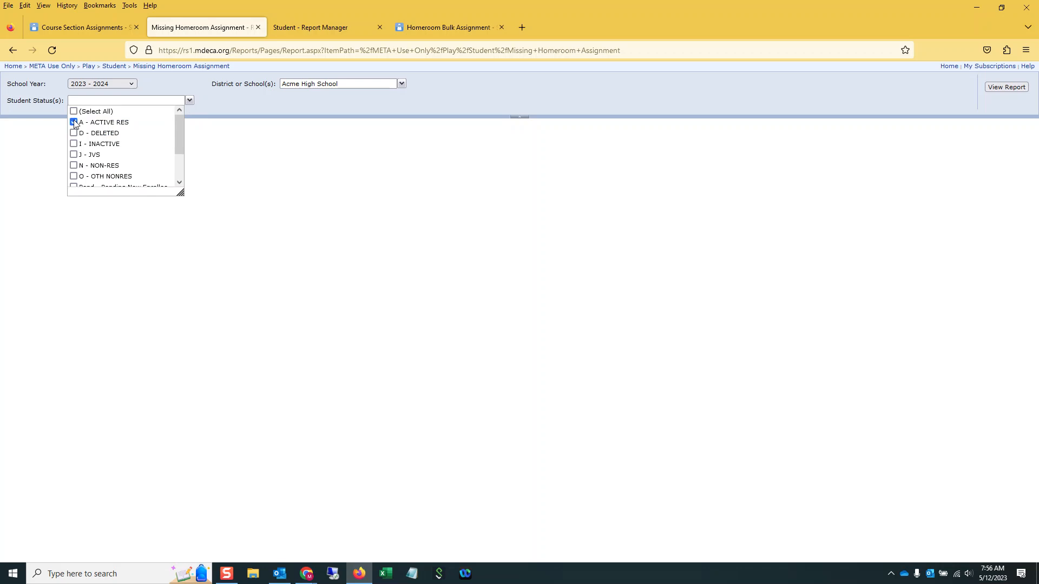
left_click(74, 166)
left_click(661, 243)
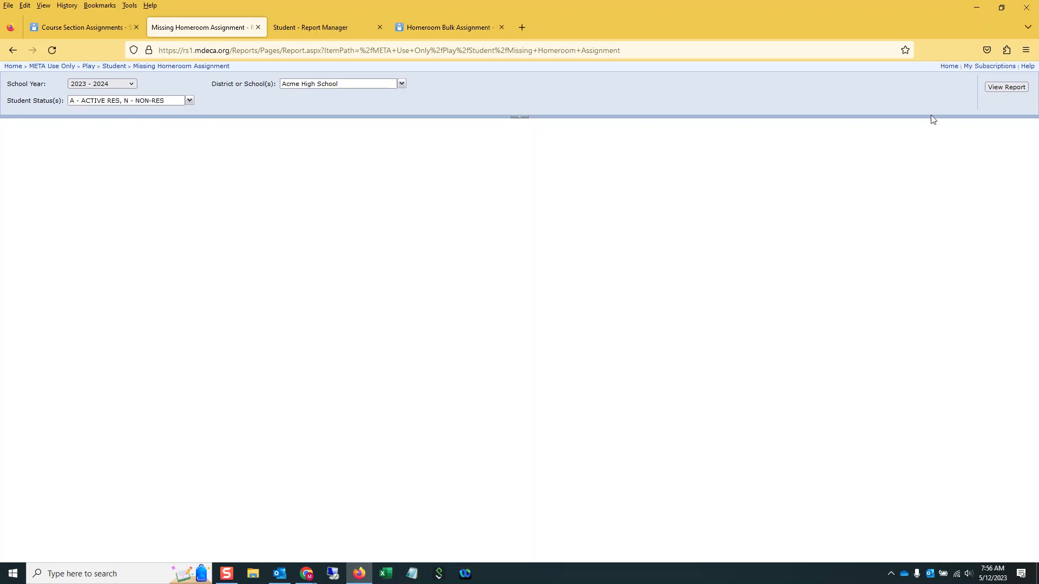
left_click(1000, 89)
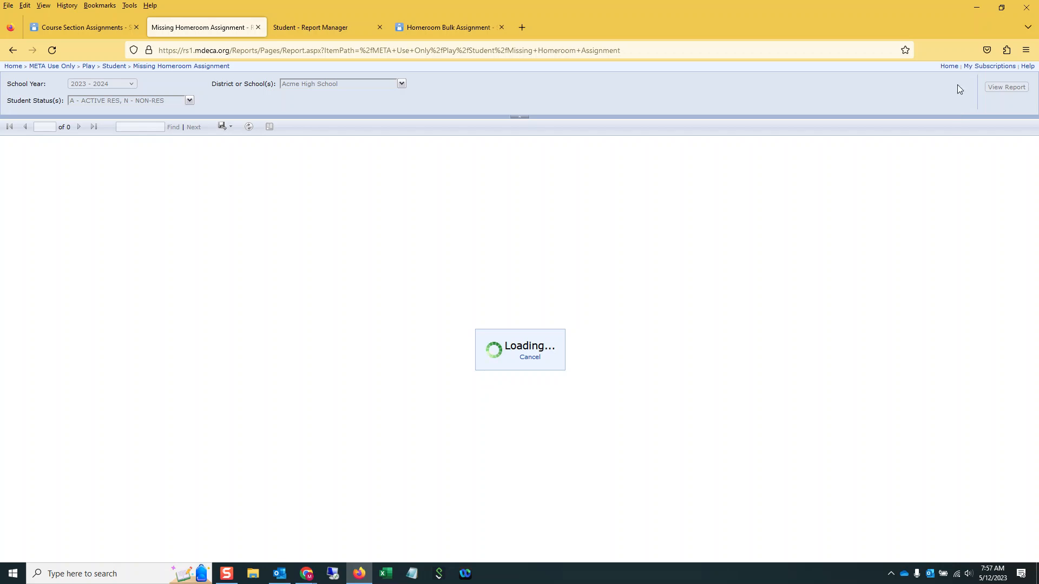
Switch to StudentInformation and go to the Rooms/Locations maintenance page.
left_click(463, 31)
left_click(1004, 103)
type("homerooms")
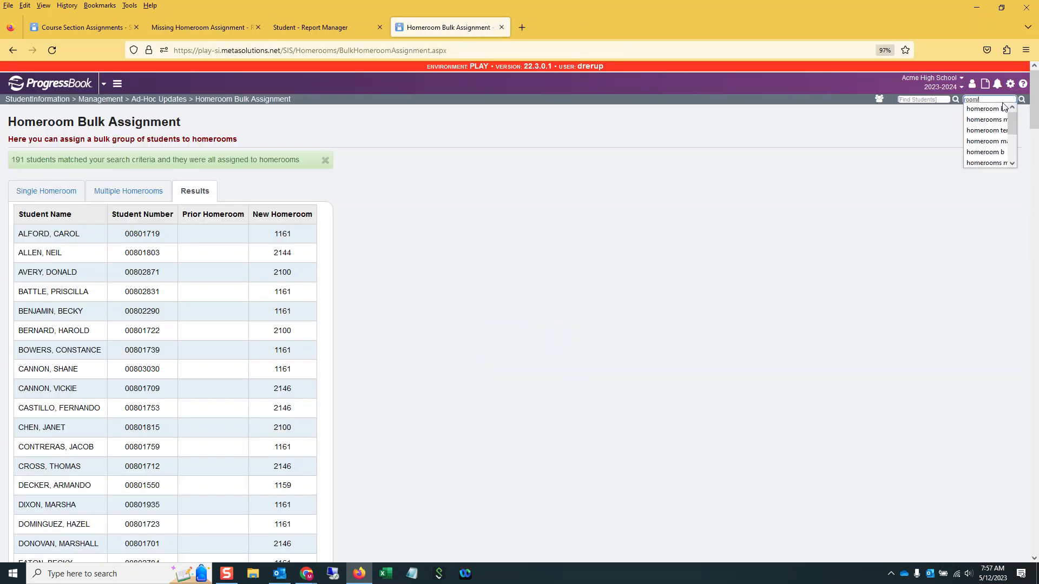
type("/l")
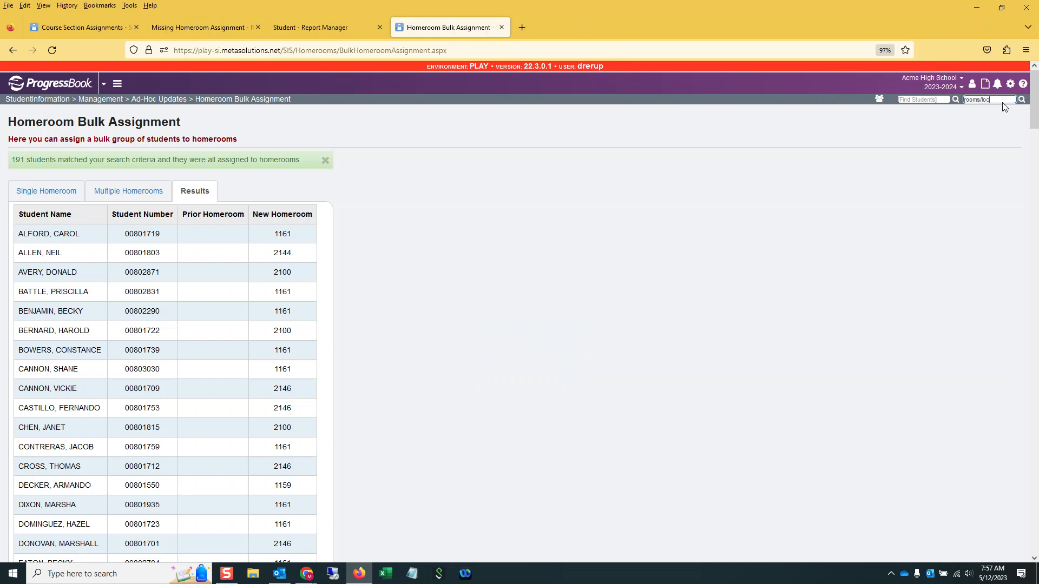
type("oc")
key("Return")
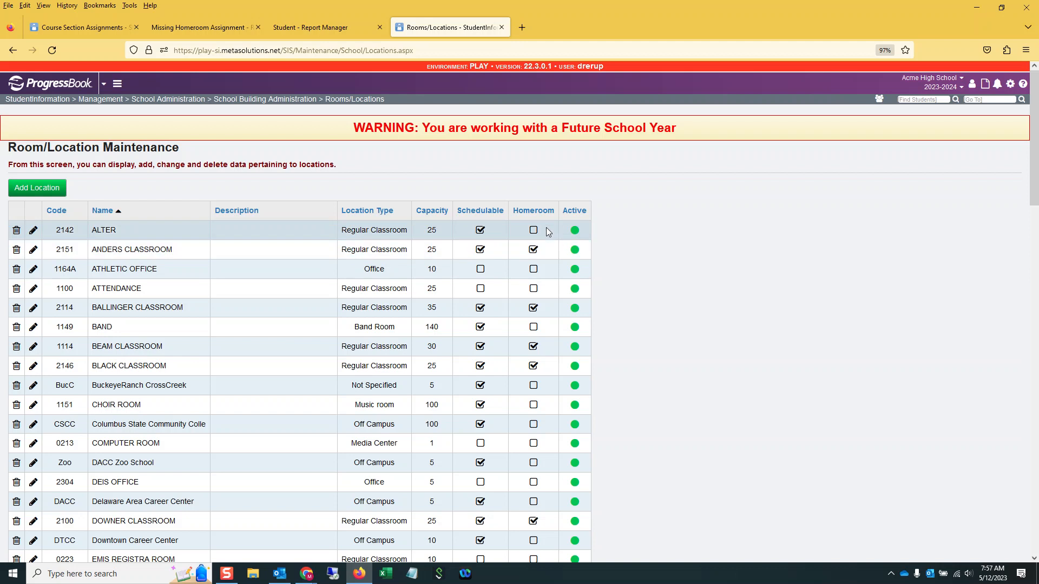
Edit room 2142 to mark it as a homeroom and save the location.
left_click(33, 230)
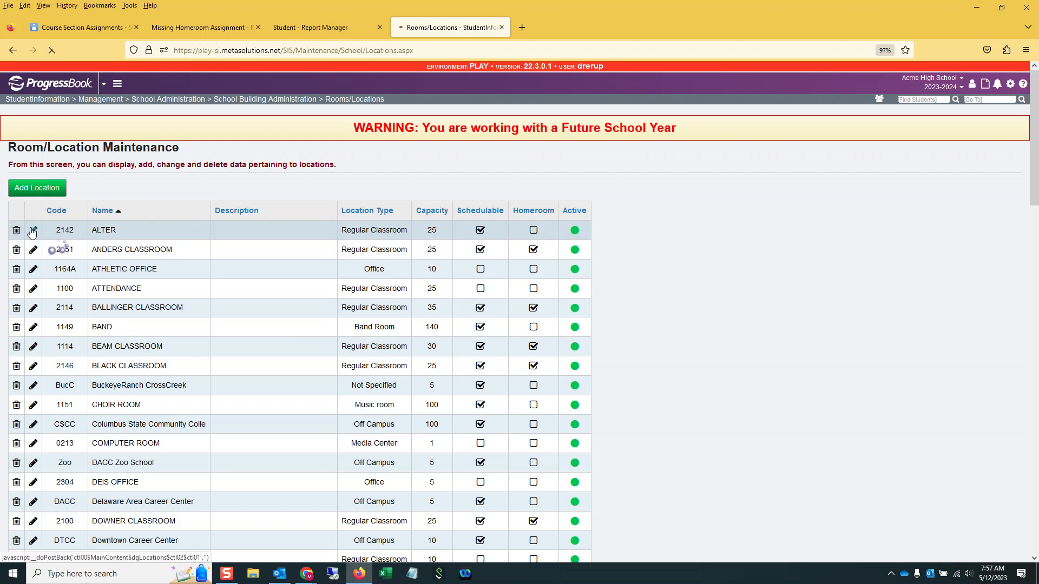
left_click(71, 331)
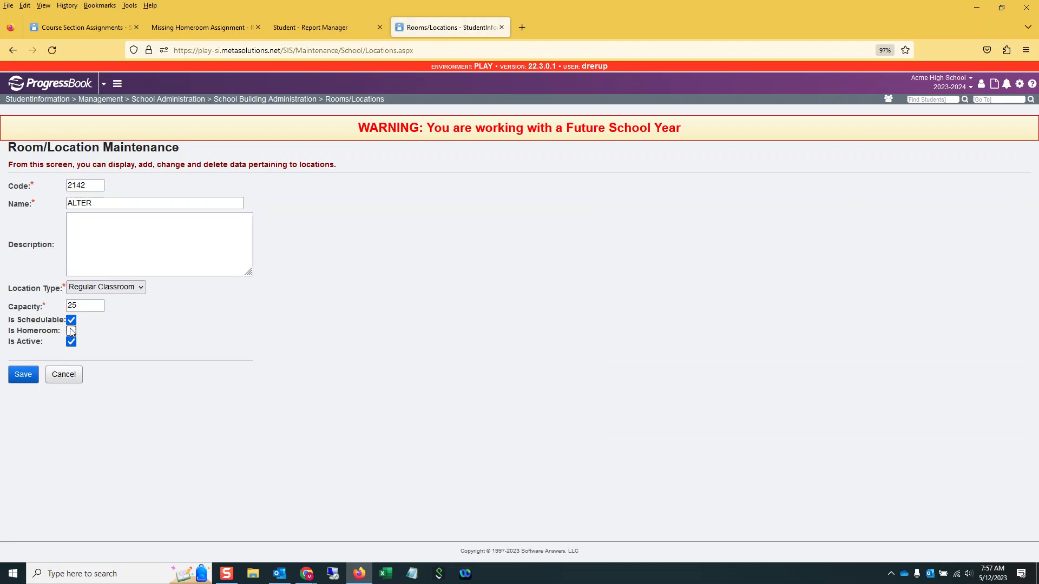
left_click(26, 376)
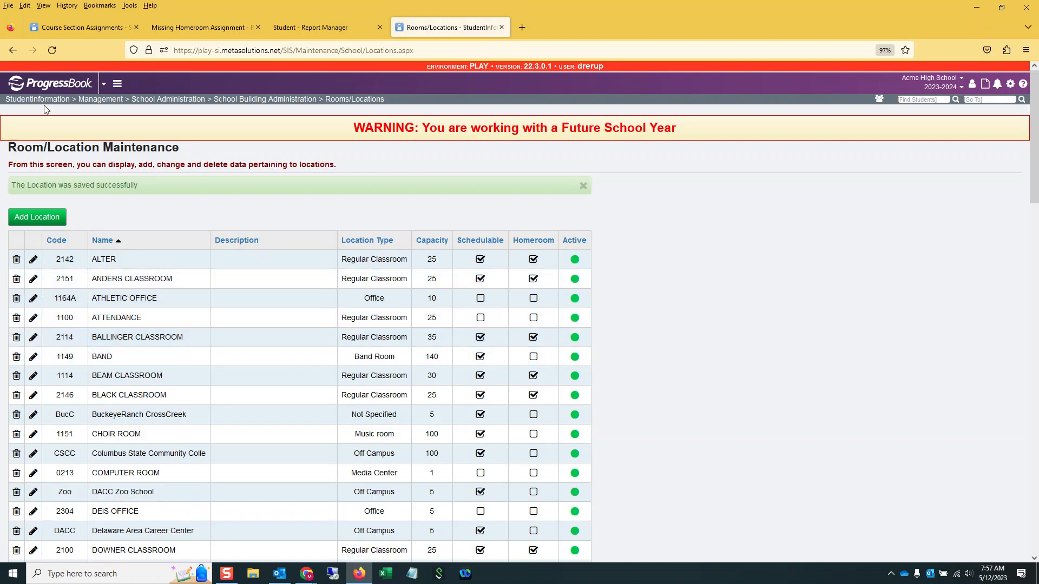
Return to Report Manager and review the students listed in the Missing Homeroom Assignment report.
left_click(209, 25)
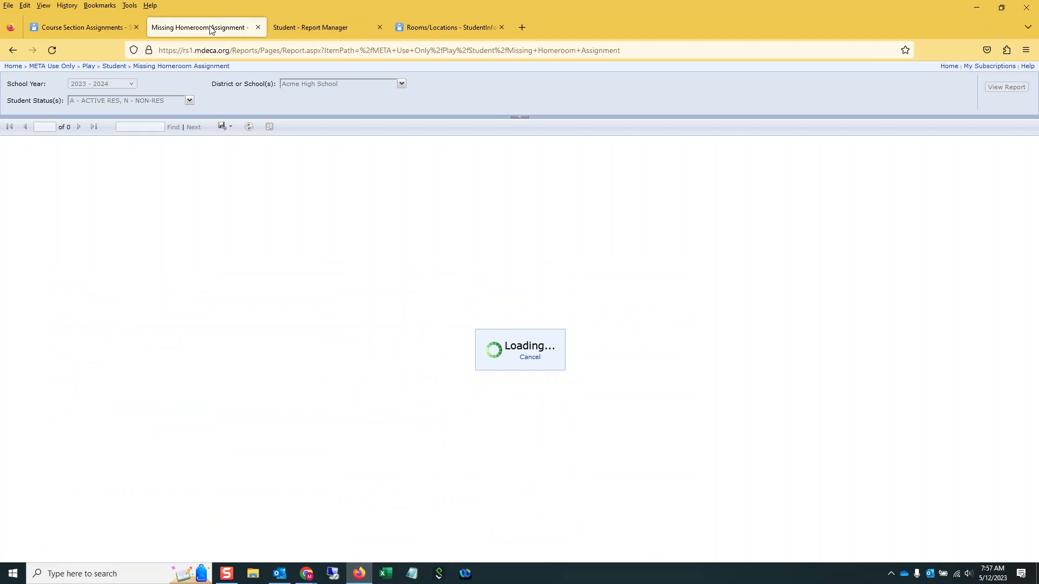
left_click(453, 31)
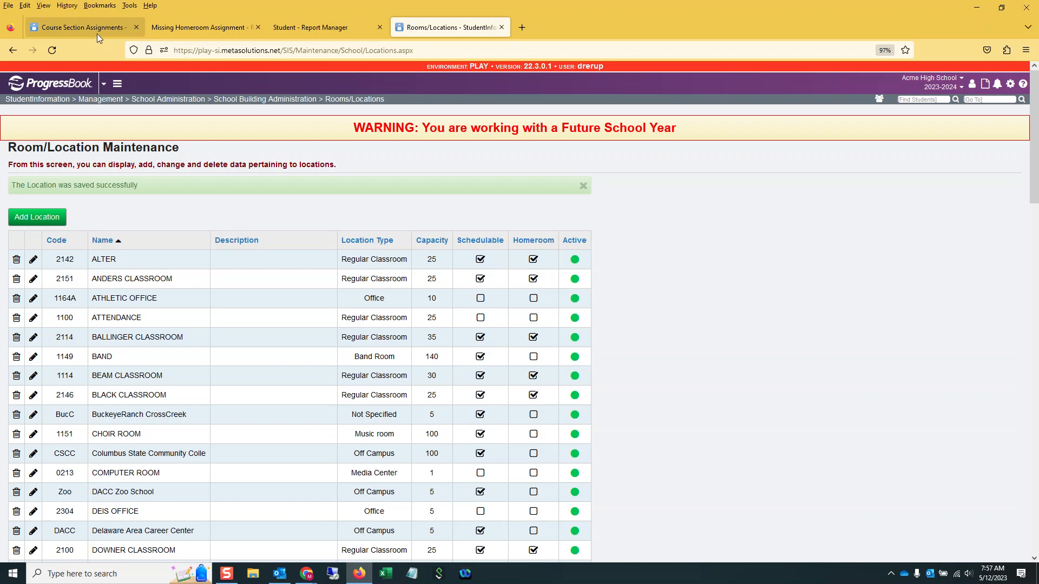
left_click(189, 27)
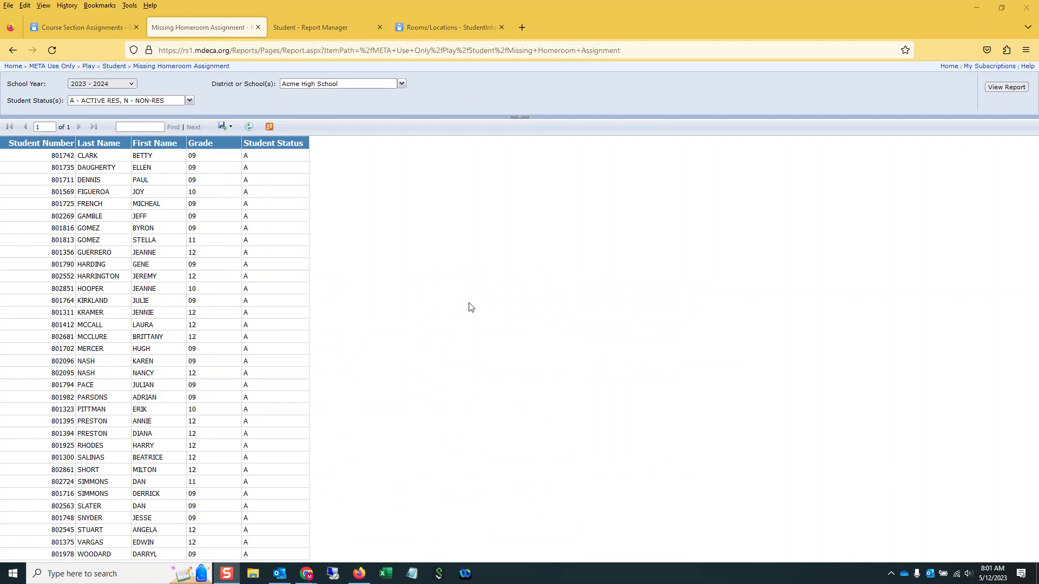
left_click(380, 354)
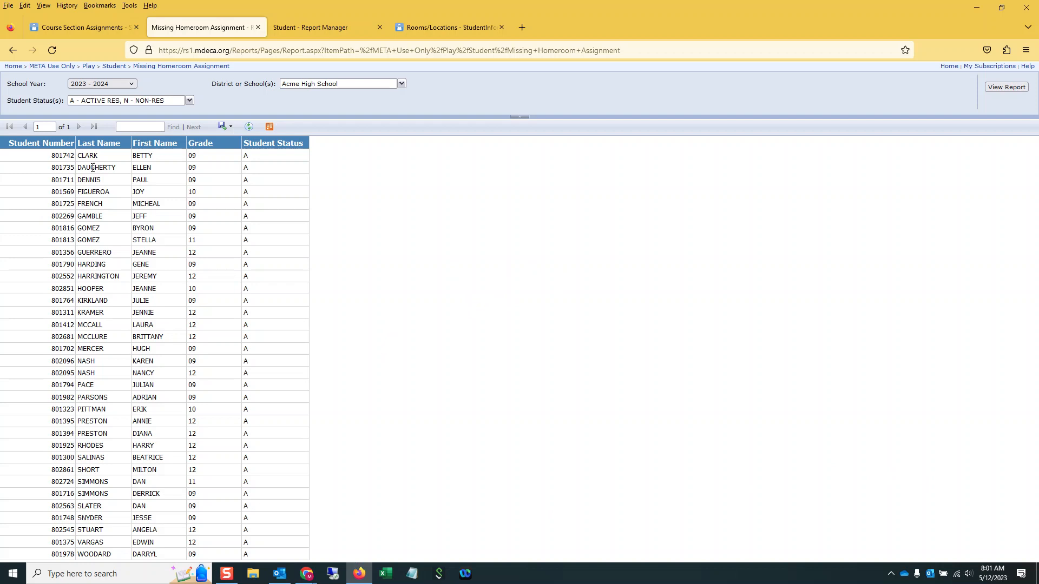
Switch to StudentInformation, find the first student listed in the report and view their course section assignments.
left_click(79, 26)
left_click(928, 116)
type("c")
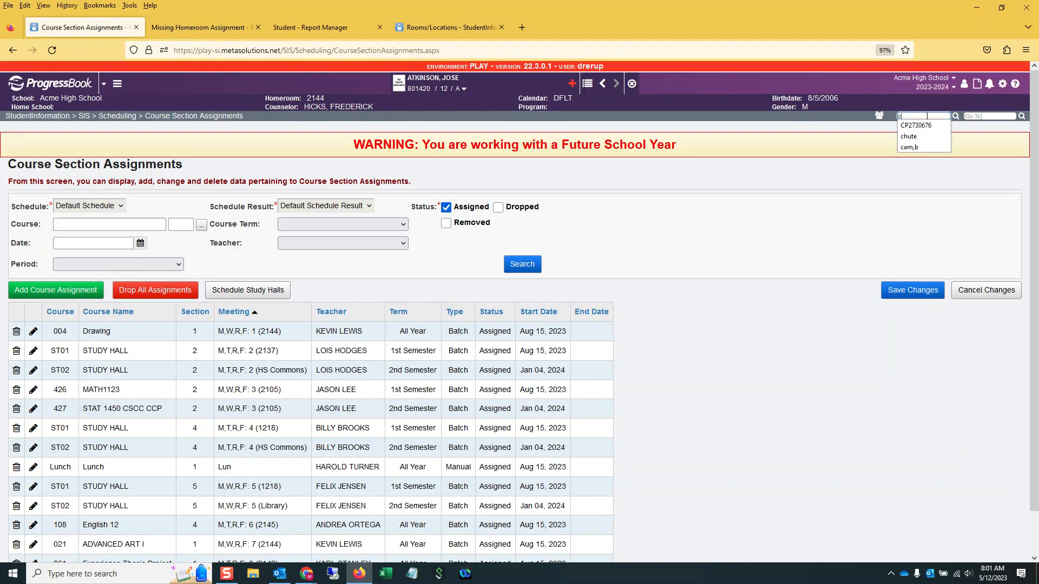
type("lar,b")
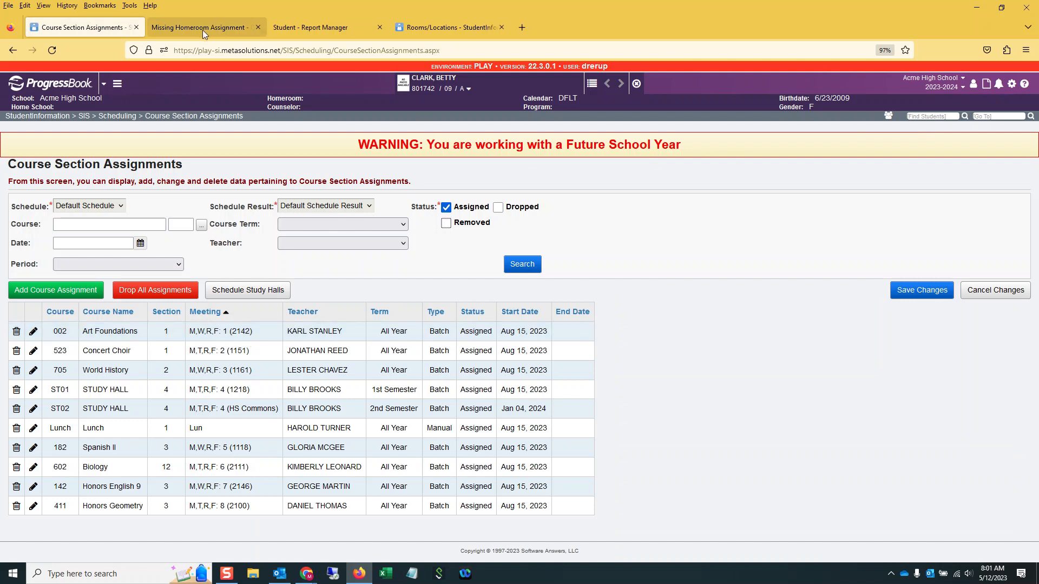
Open the Homerooms maintenance page and check the list for the student's period 1 room, 2142.
left_click(470, 31)
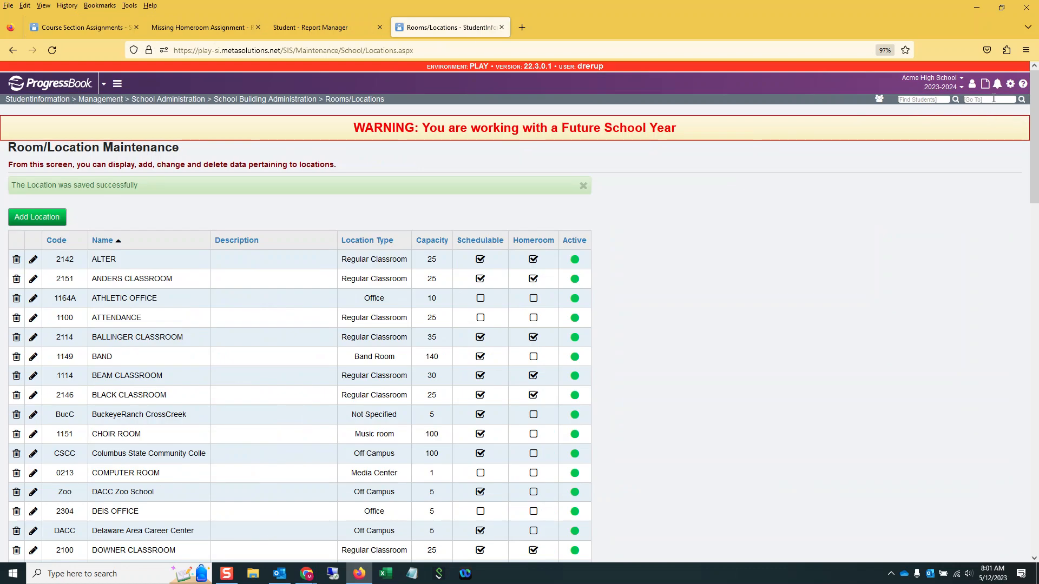
type("homer")
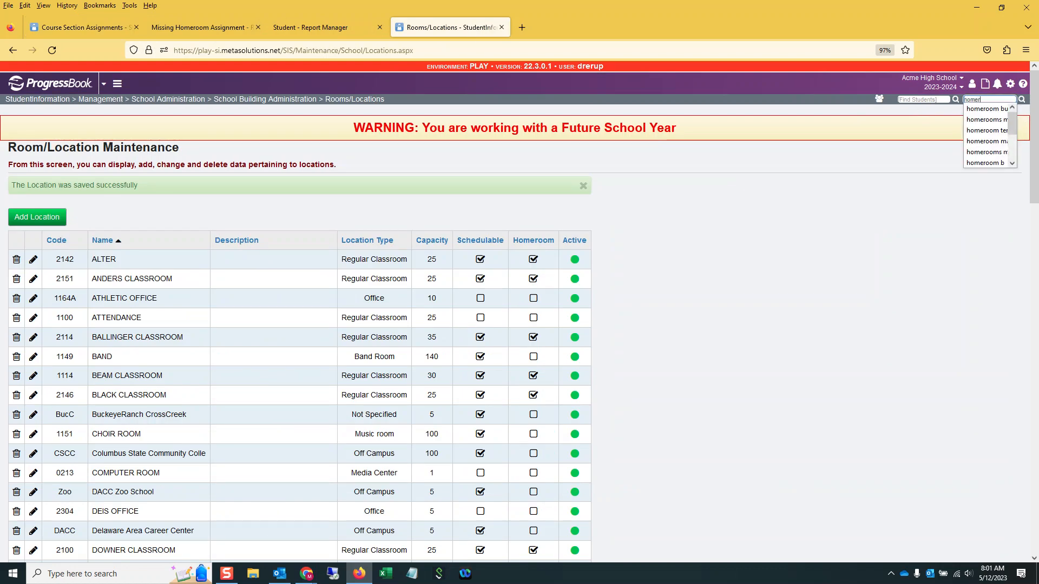
type("ooms main")
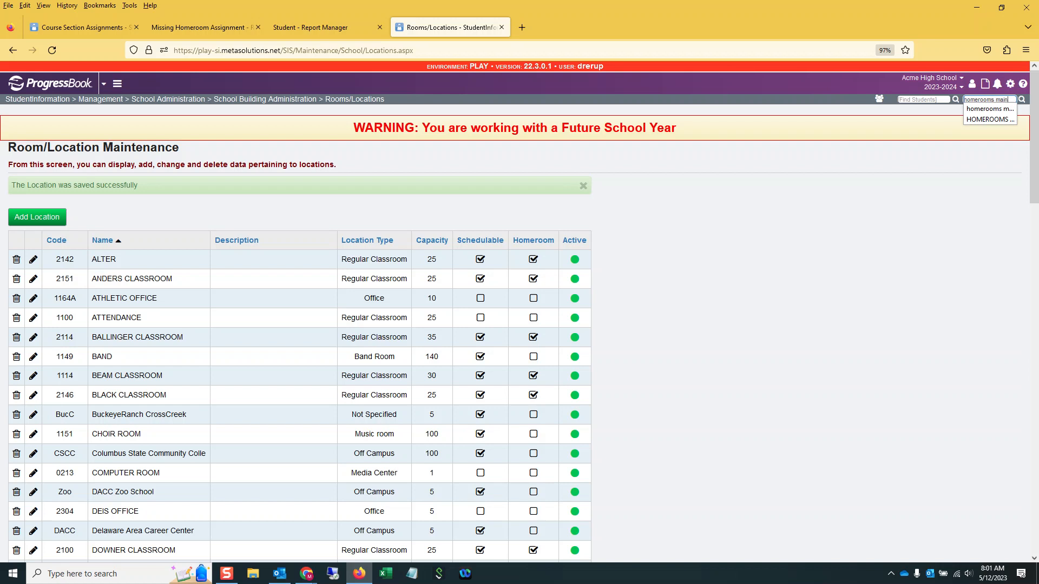
key("Return")
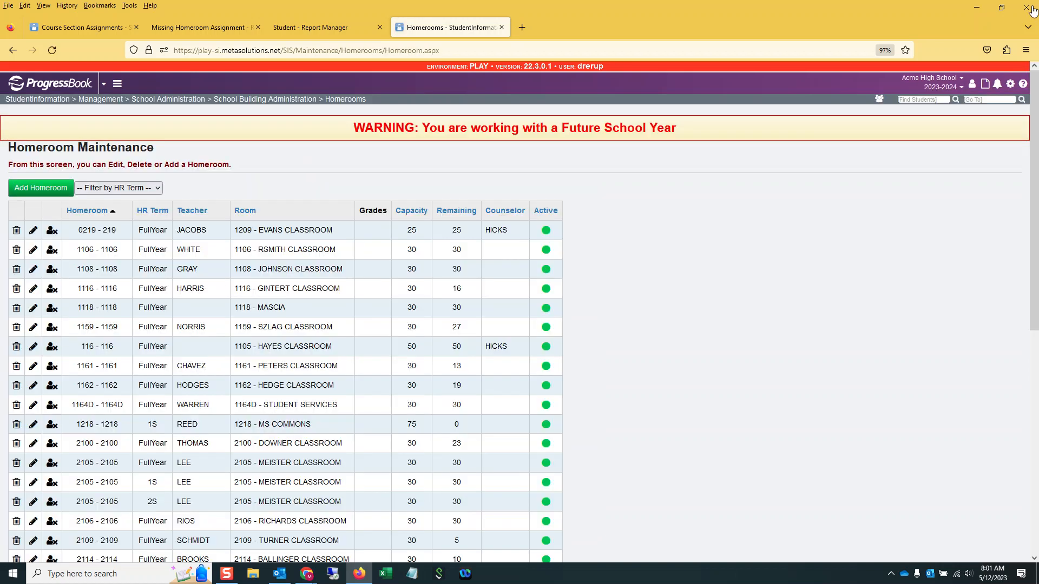
left_click(76, 27)
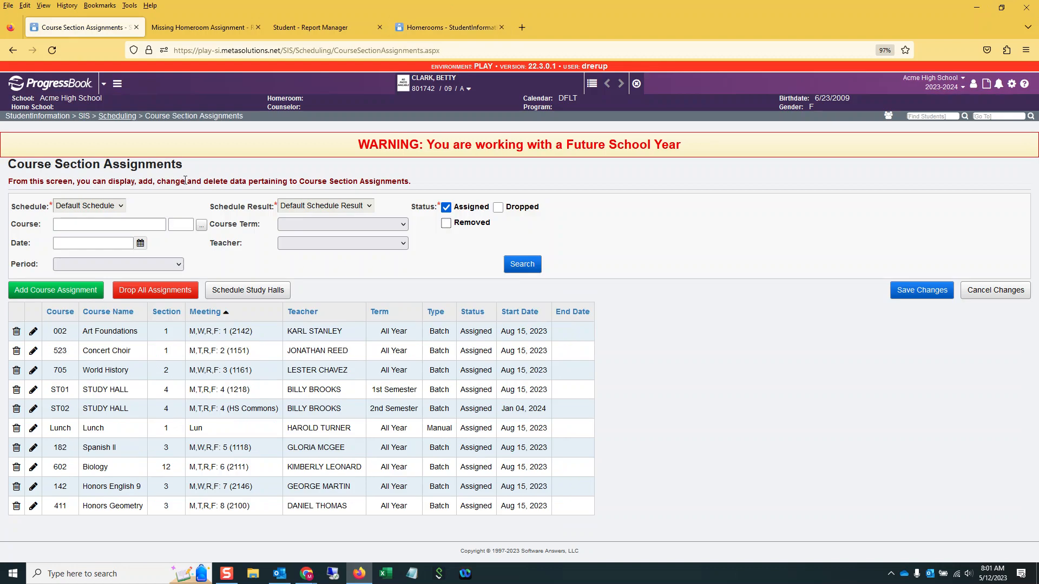
left_click(460, 27)
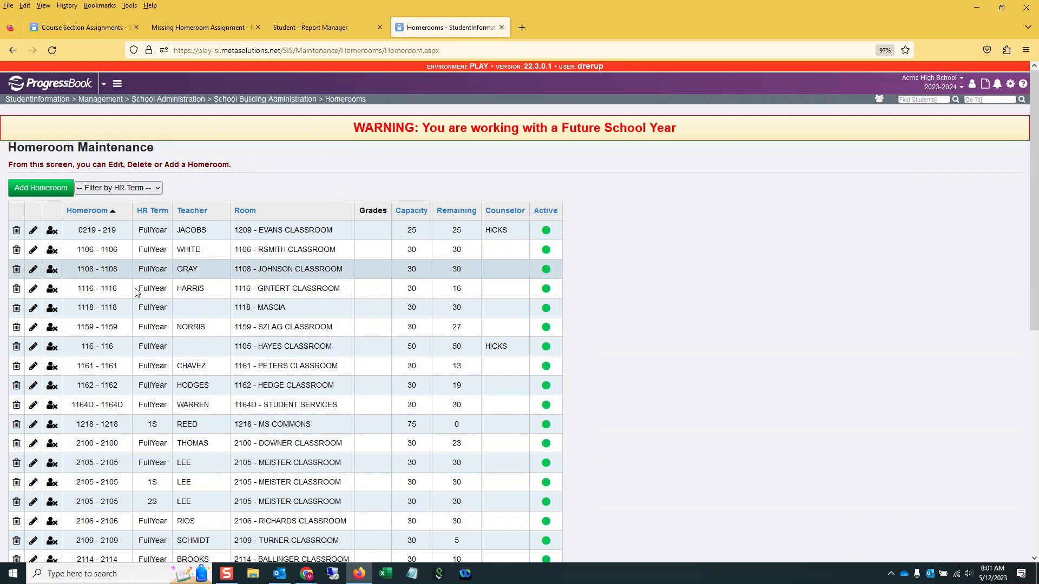
scroll(92, 346, "down", 5)
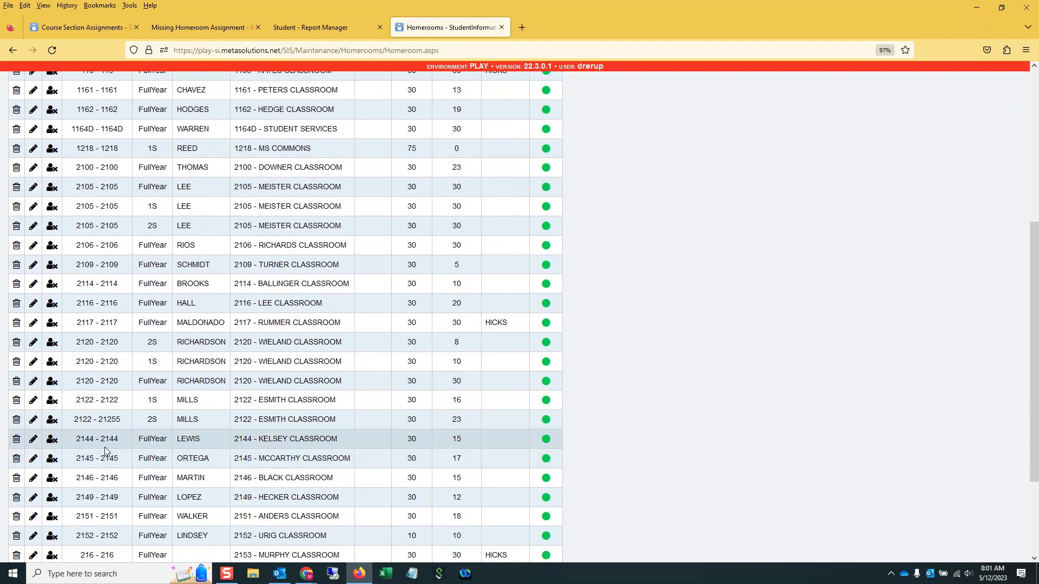
scroll(90, 415, "up", 5)
Start a new homeroom with the term FullYear, code 2142 and name 2142.
left_click(52, 190)
left_click(95, 187)
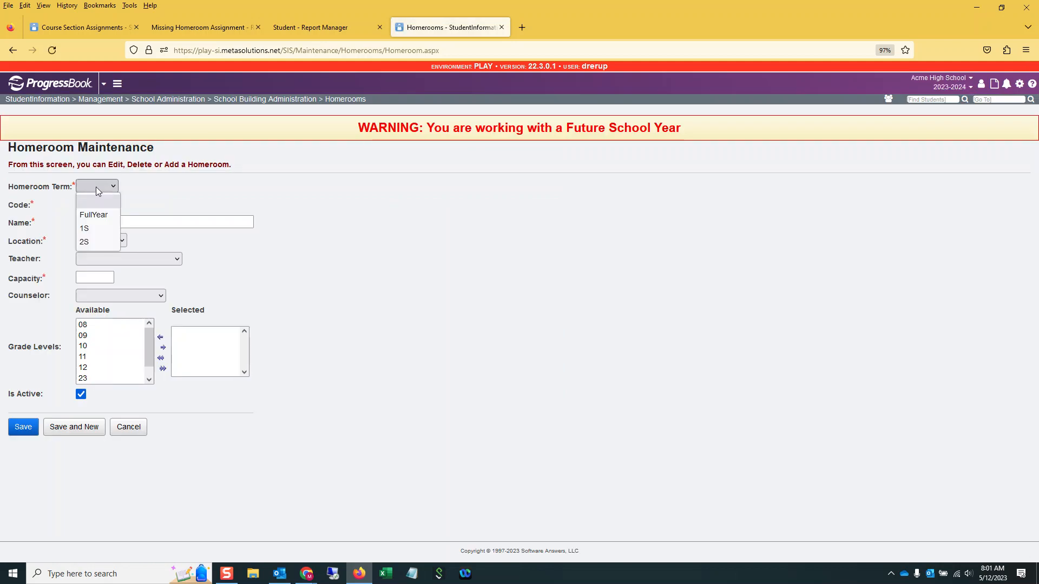
left_click(110, 23)
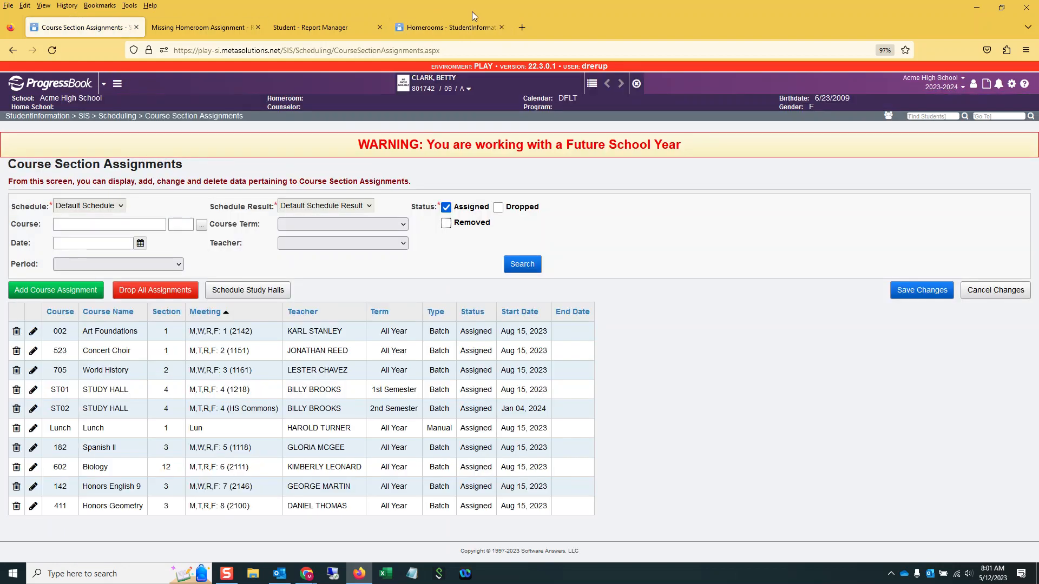
left_click(451, 27)
left_click(96, 187)
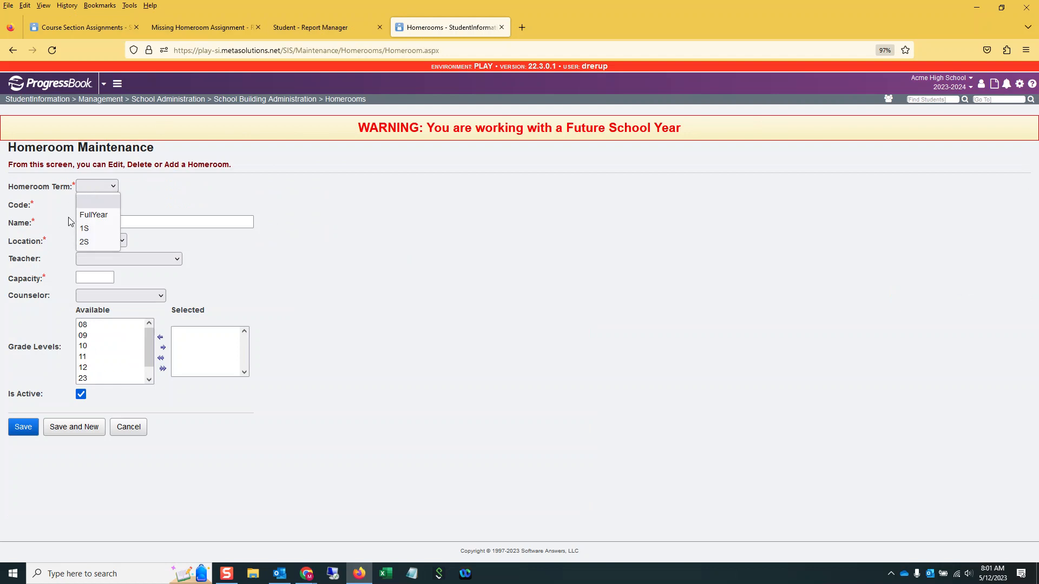
left_click(102, 216)
left_click(101, 203)
type("2142")
key("Tab")
type("2142")
key("Tab")
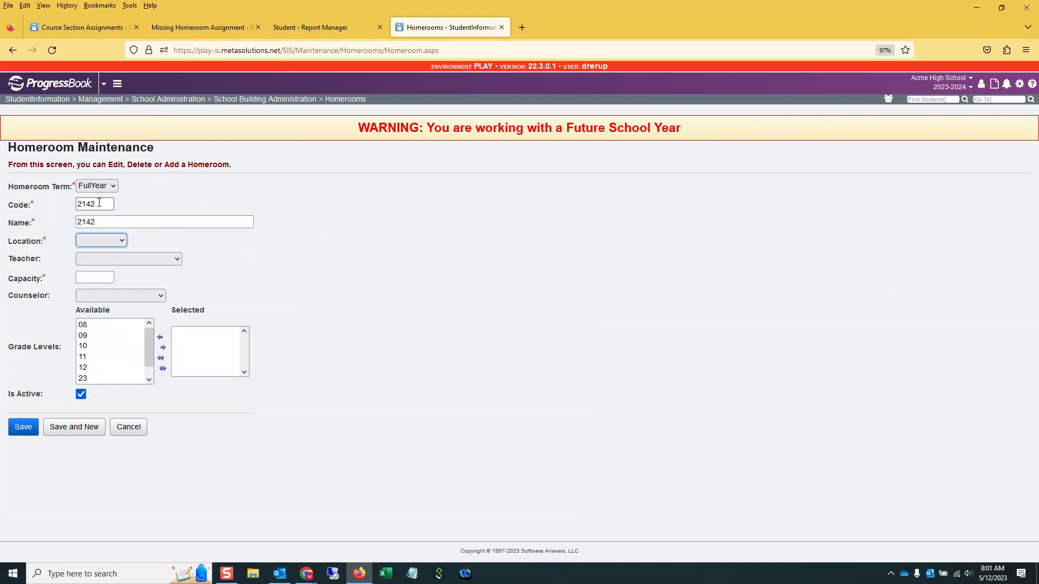
Set the new homeroom's location to 2142 and assign the teacher of the student's period 1 class.
key("alt+Down")
scroll(110, 354, "down", 6)
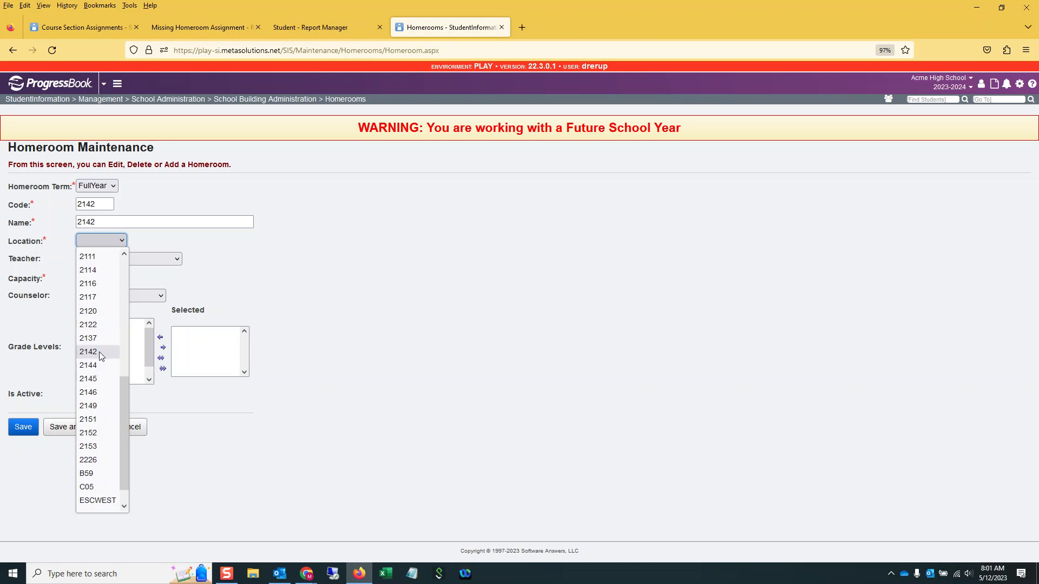
left_click(100, 352)
left_click(102, 258)
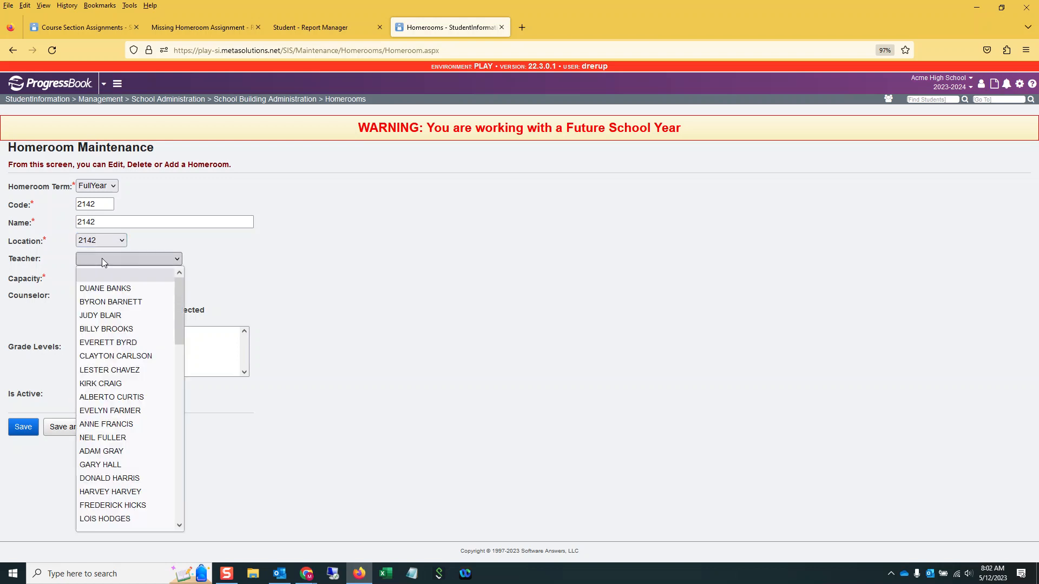
left_click(89, 27)
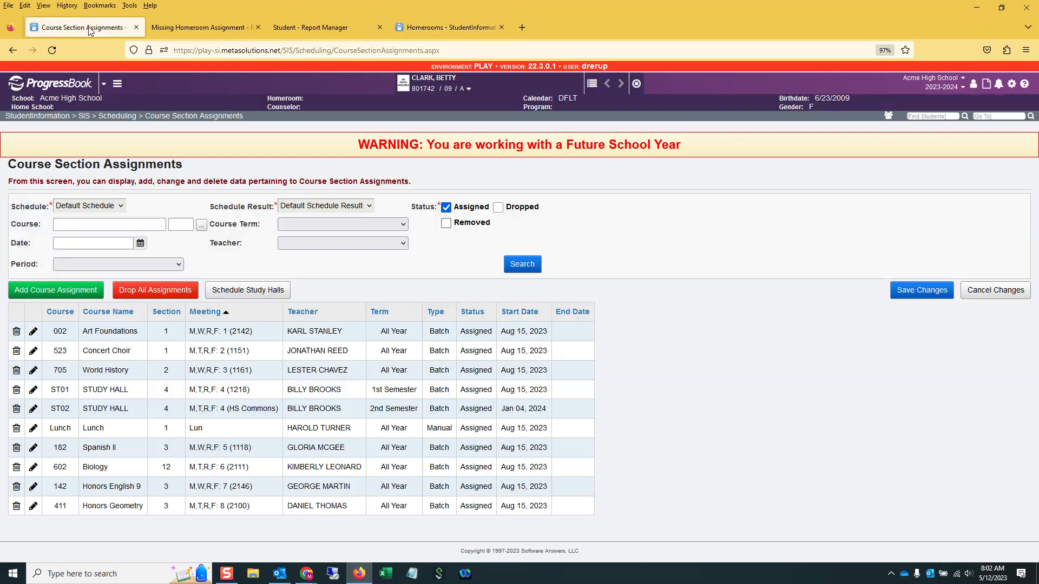
left_click(438, 33)
left_click(144, 260)
left_click_drag(180, 331, 182, 486)
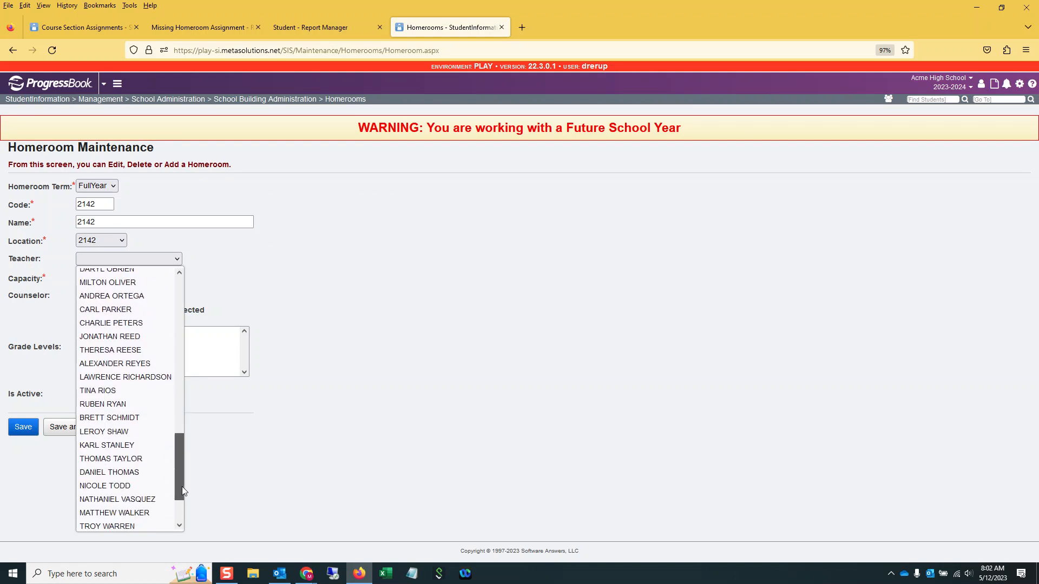
left_click(123, 440)
Set the new homeroom's capacity to 30 and save the homeroom.
left_click(93, 279)
type("30")
left_click(23, 431)
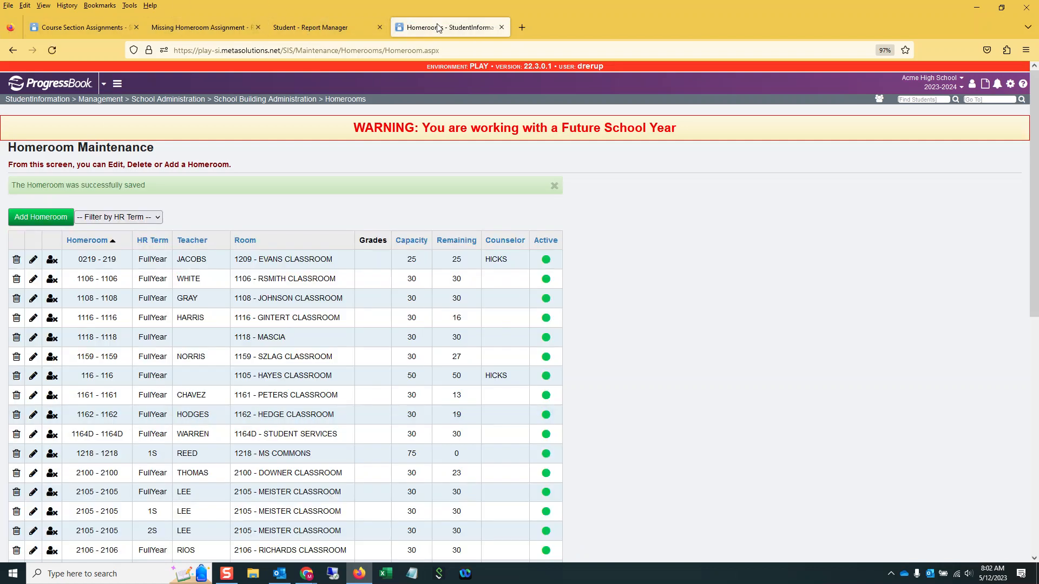
Go to Homeroom Bulk Assignment and open its options for assigning students to multiple homerooms.
left_click(978, 101)
type("homeroom")
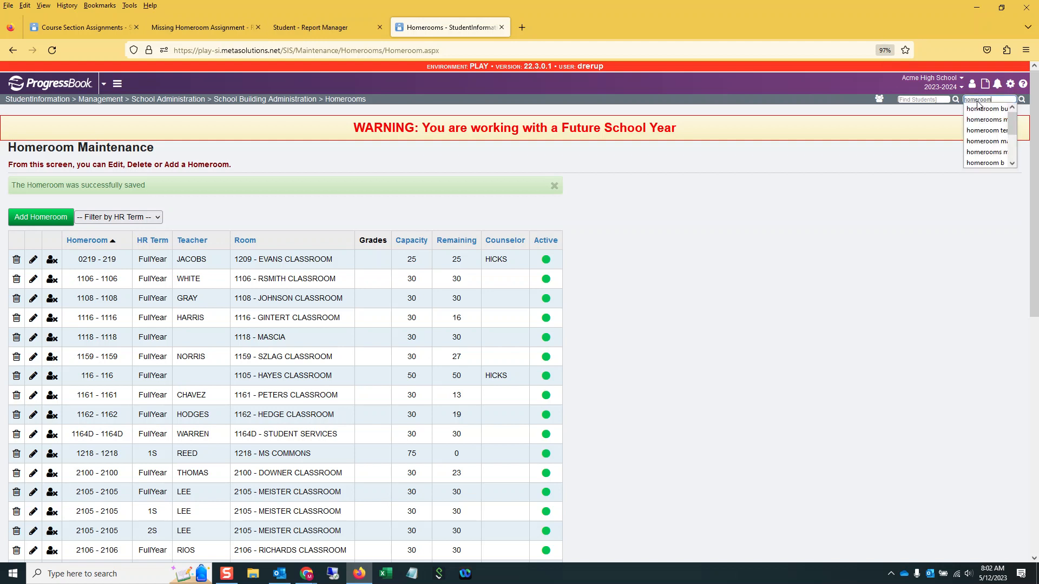
type(" bul")
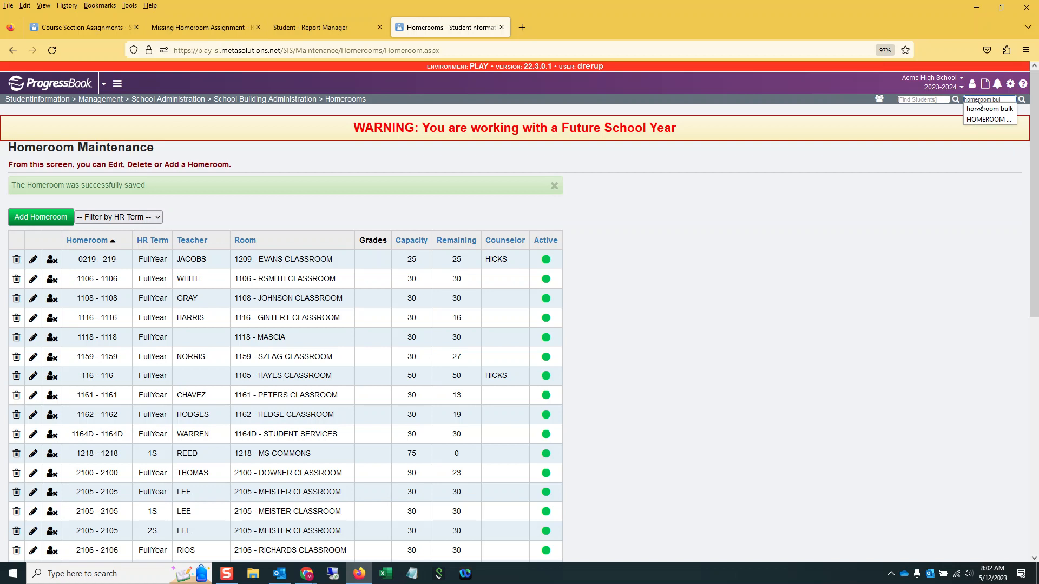
left_click(980, 109)
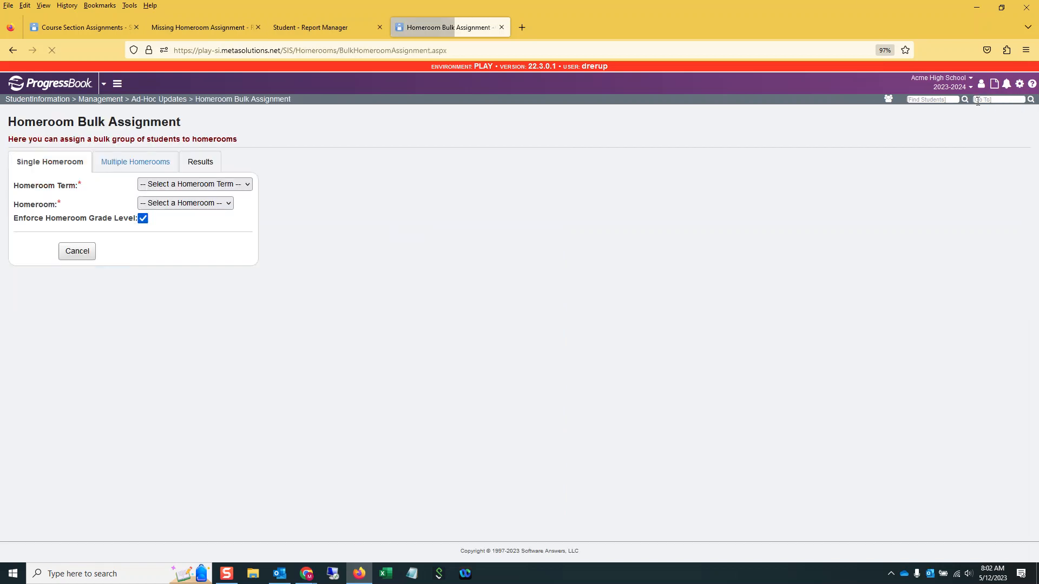
left_click(144, 163)
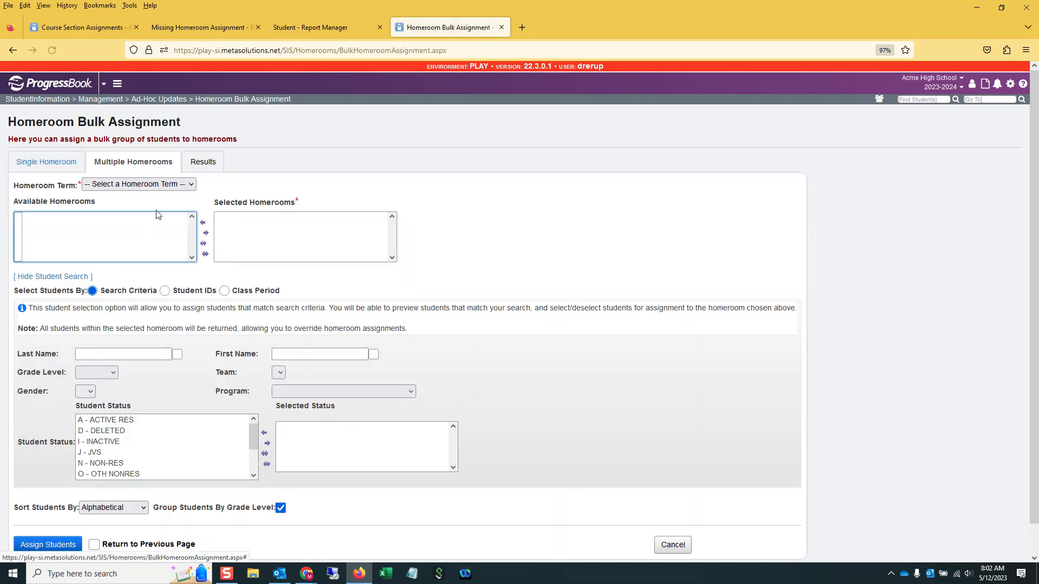
Set the homeroom term to FullYear - Full Year Term and add all available homerooms to the selected homerooms.
left_click(145, 184)
left_click(134, 214)
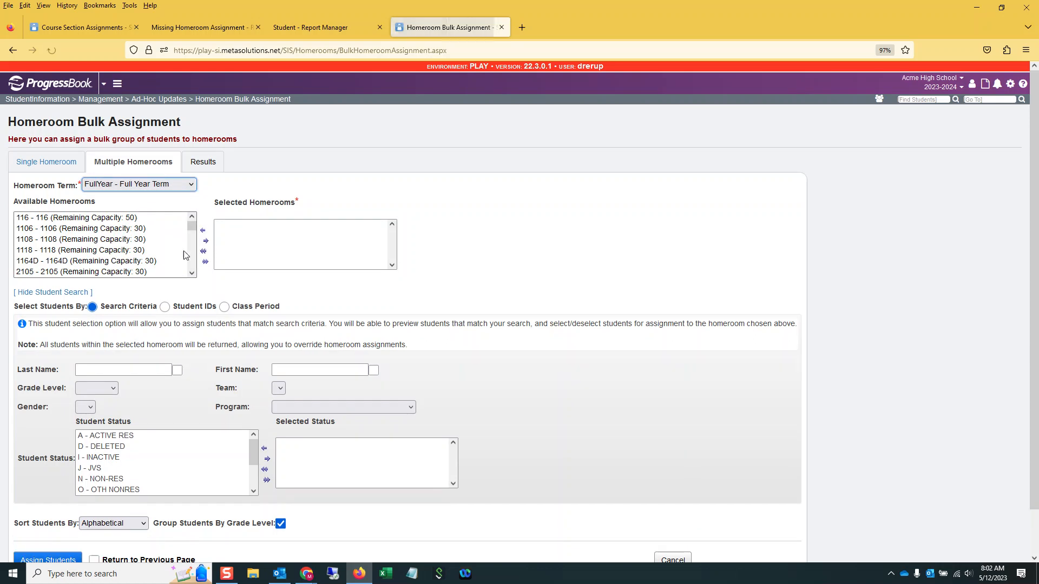
left_click(205, 262)
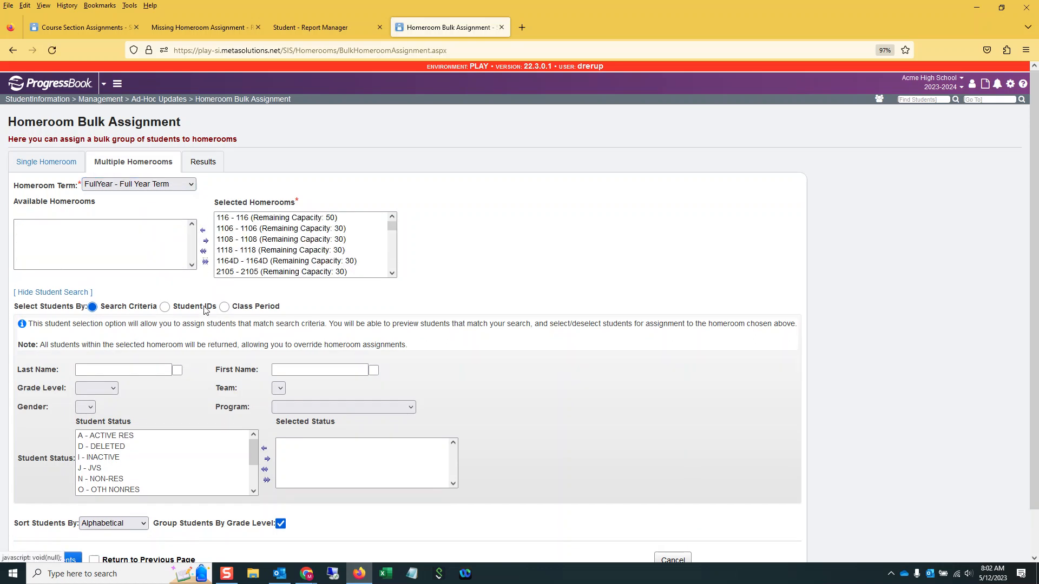
Select students by class period, choose the course term, rotation day and period 1, and assign the students to homerooms.
left_click(225, 307)
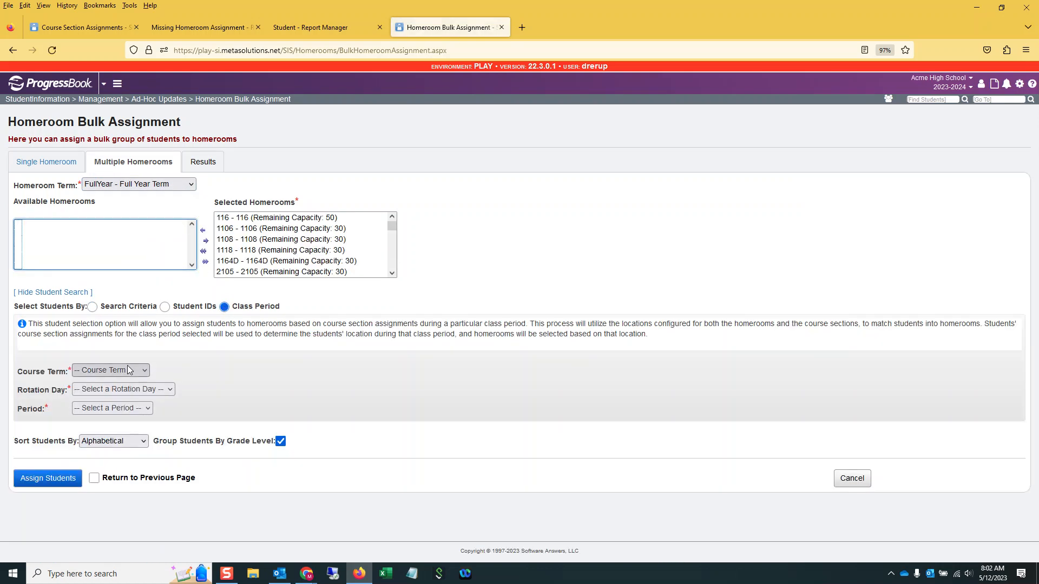
left_click(128, 370)
left_click(103, 399)
left_click(99, 390)
left_click(92, 419)
left_click(111, 408)
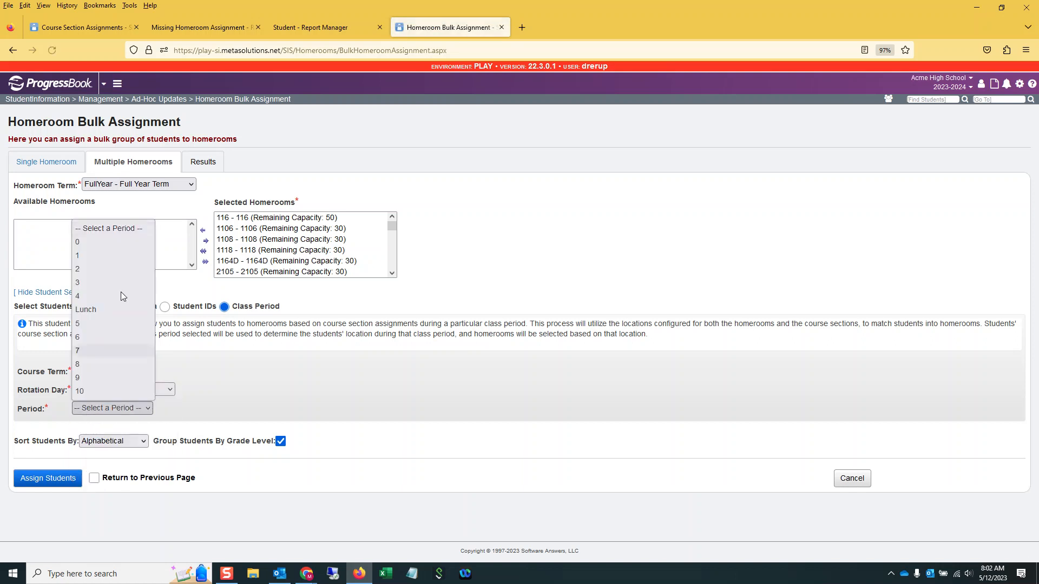
left_click(82, 256)
left_click(30, 481)
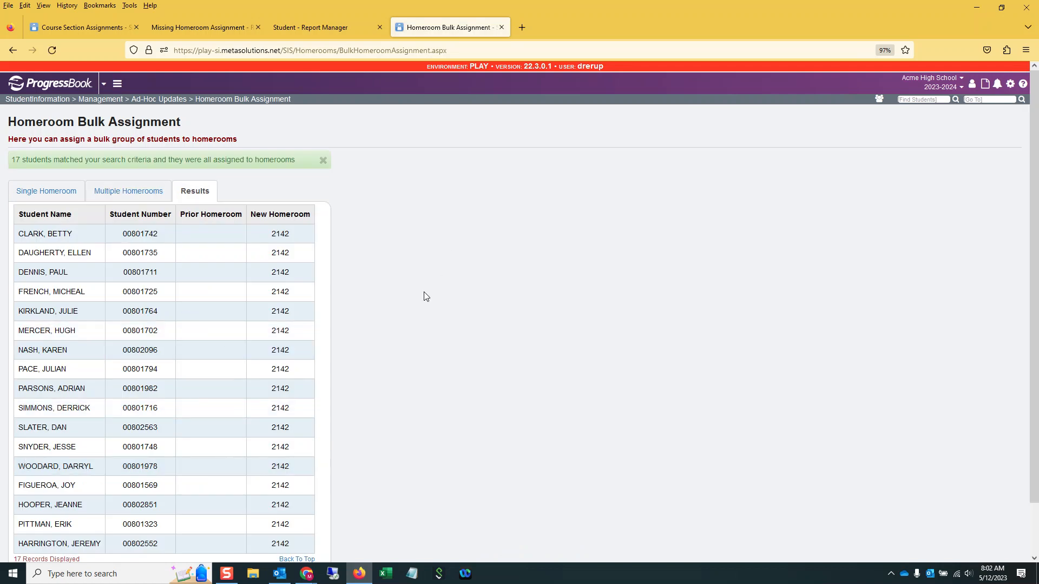
Review the bulk assignment results and return to the Missing Homeroom Assignment report for Acme High School.
scroll(425, 292, "down", 2)
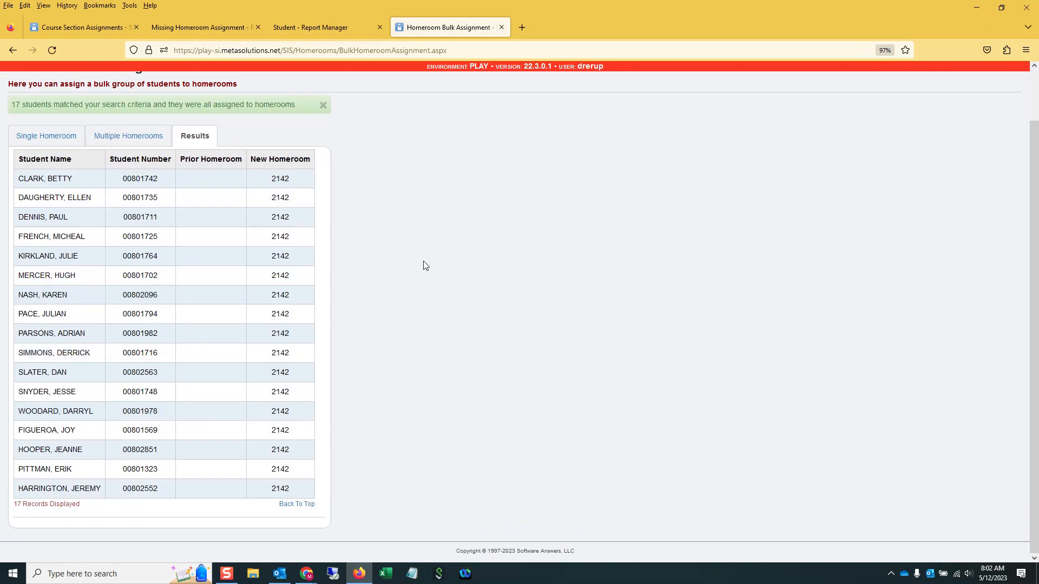
left_click(318, 28)
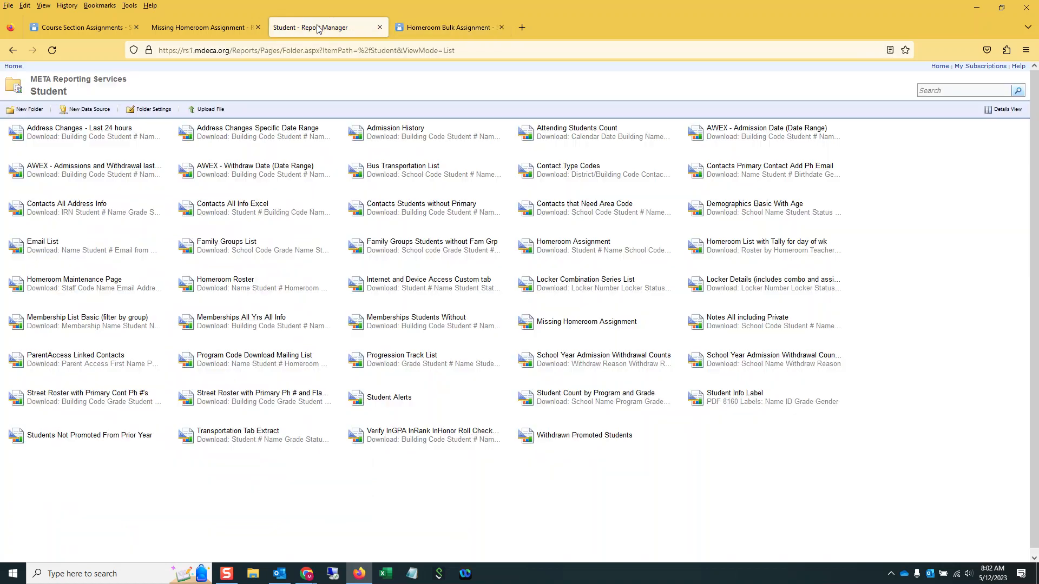
left_click(215, 28)
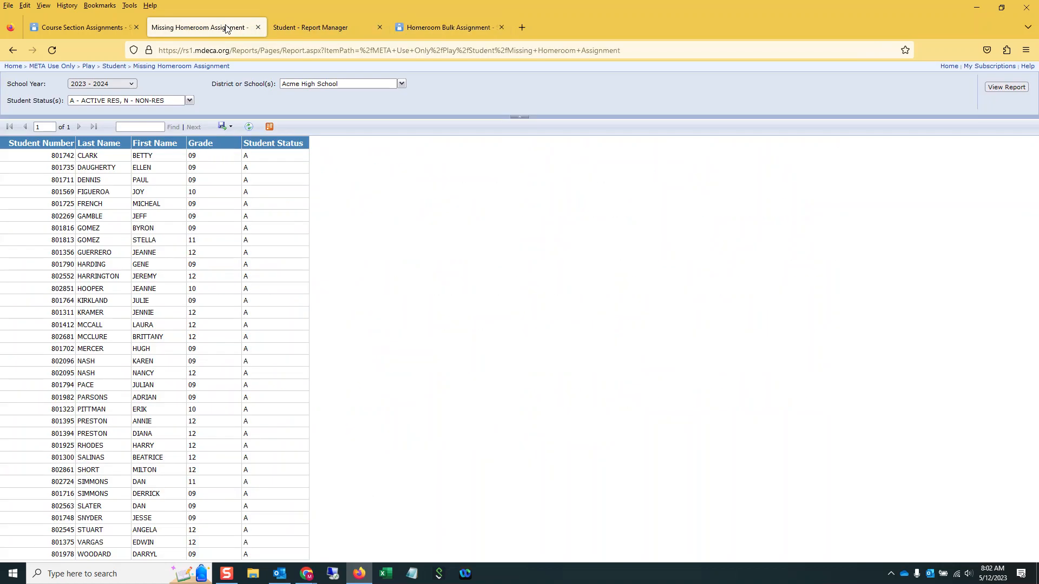